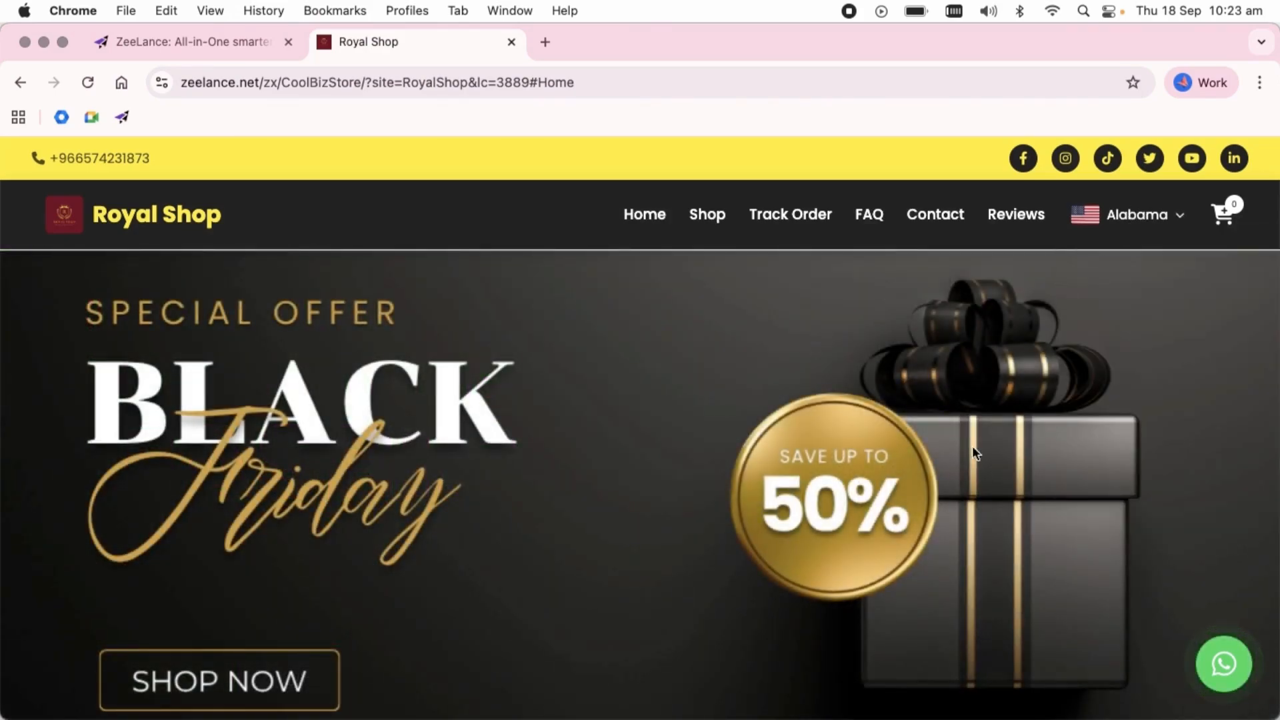
- Find the Summer Mens Sports Suit among the products and open its purchase options
scroll(863, 465, "down", 8)
scroll(866, 473, "down", 10)
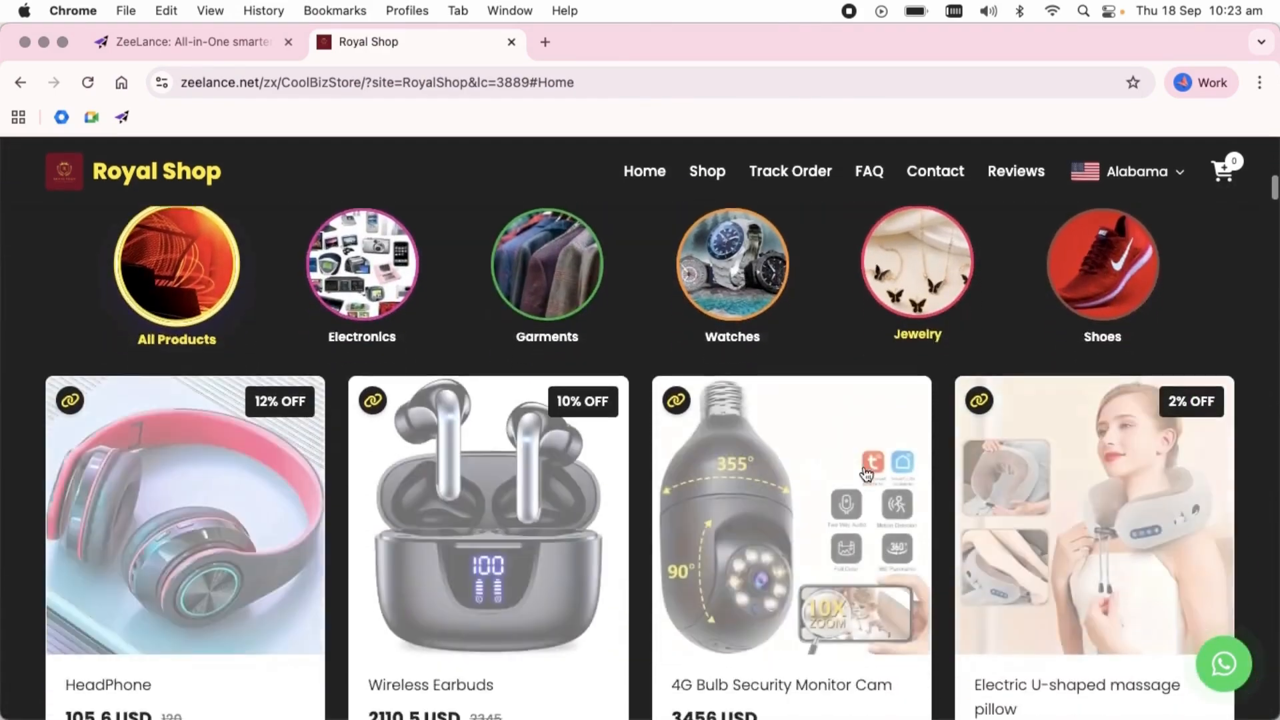
scroll(862, 470, "up", 1)
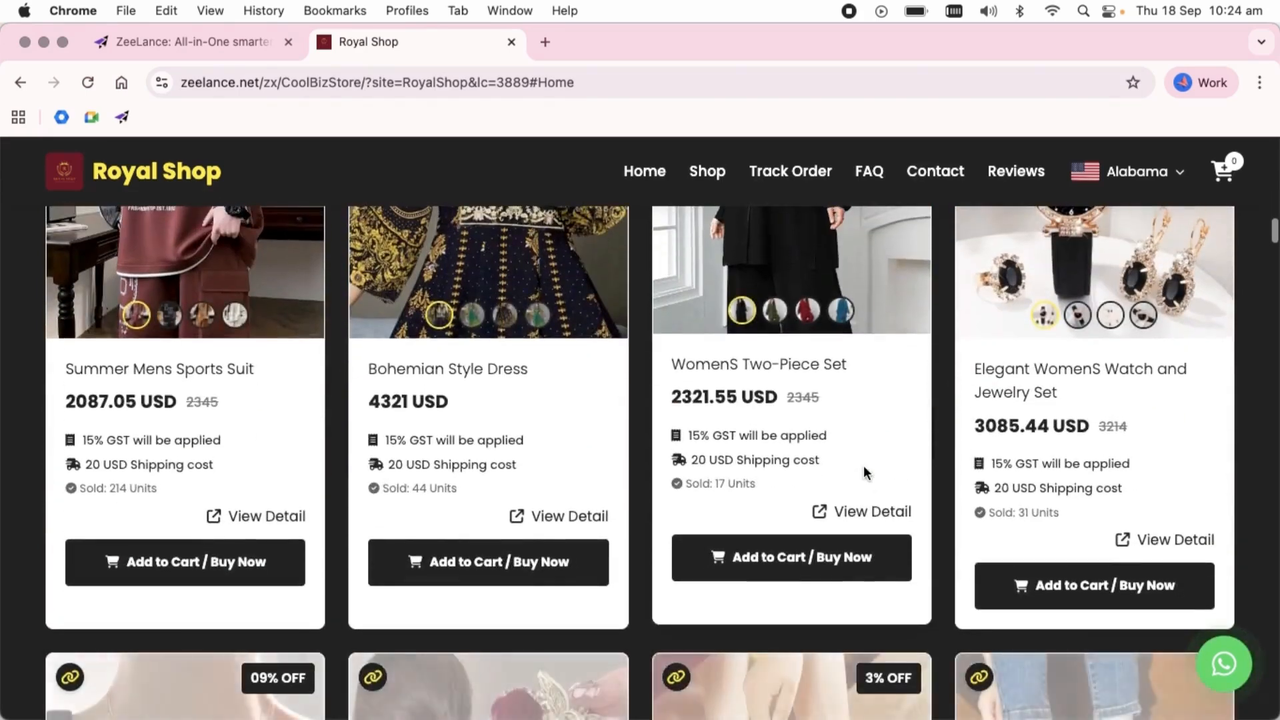
left_click(212, 563)
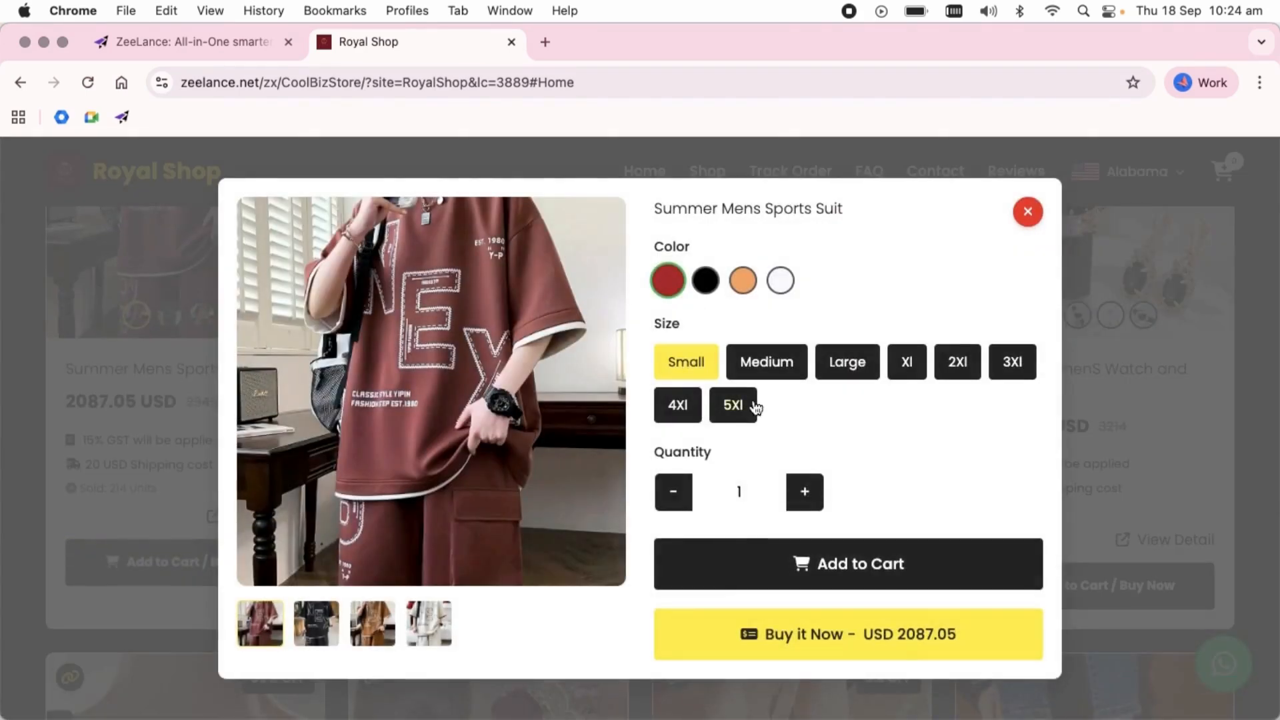
- Add two Summer Mens Sports Suits in sandy brown, size Medium, to the cart and continue shopping
left_click(704, 288)
left_click(744, 285)
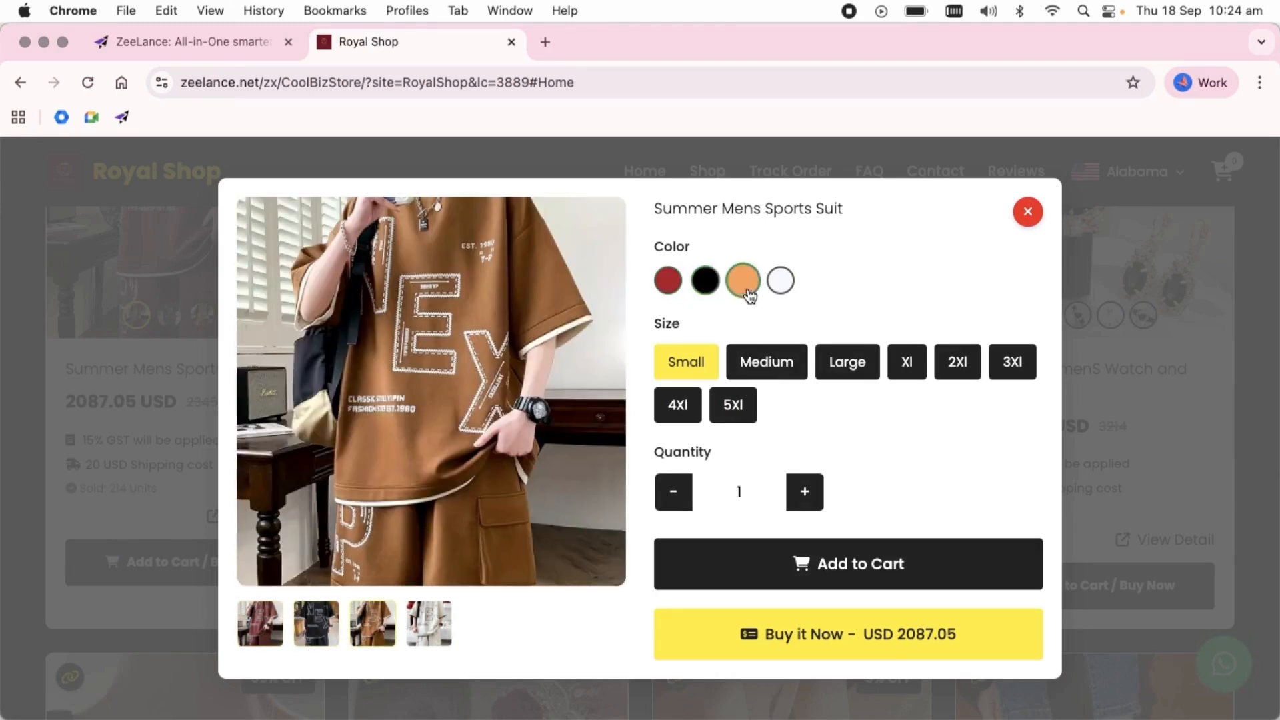
left_click(762, 361)
left_click(803, 491)
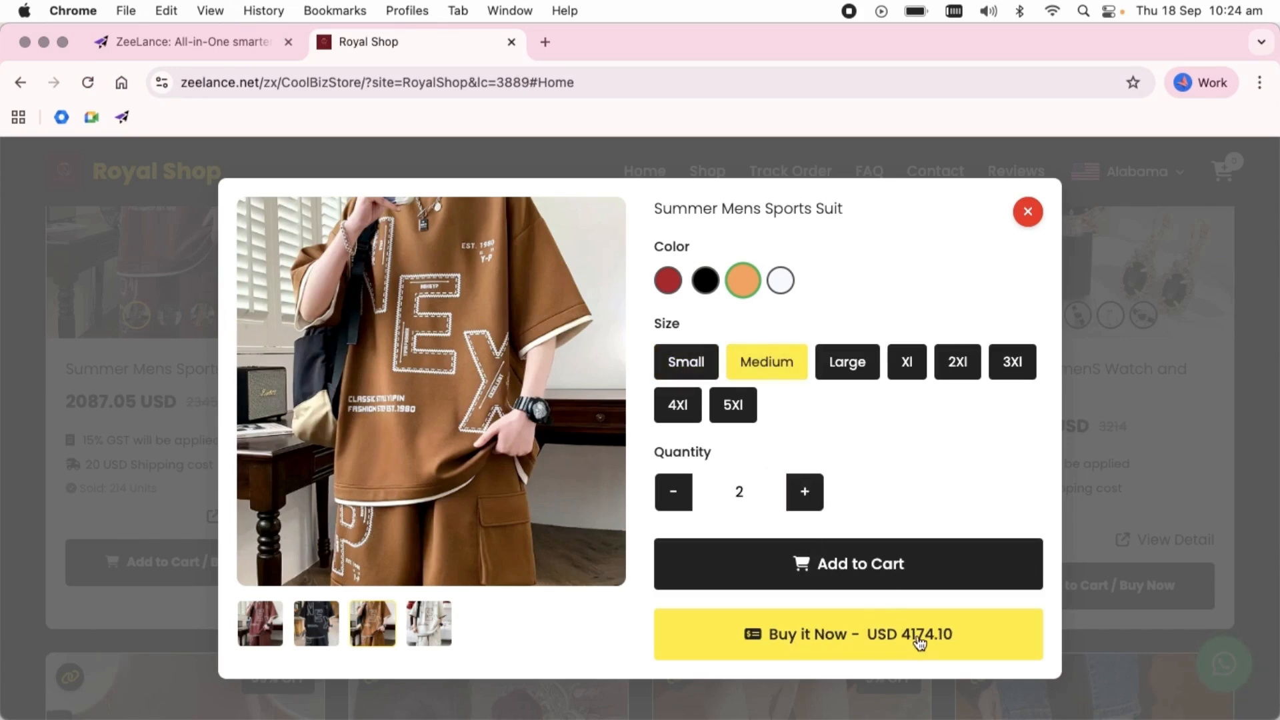
left_click(839, 578)
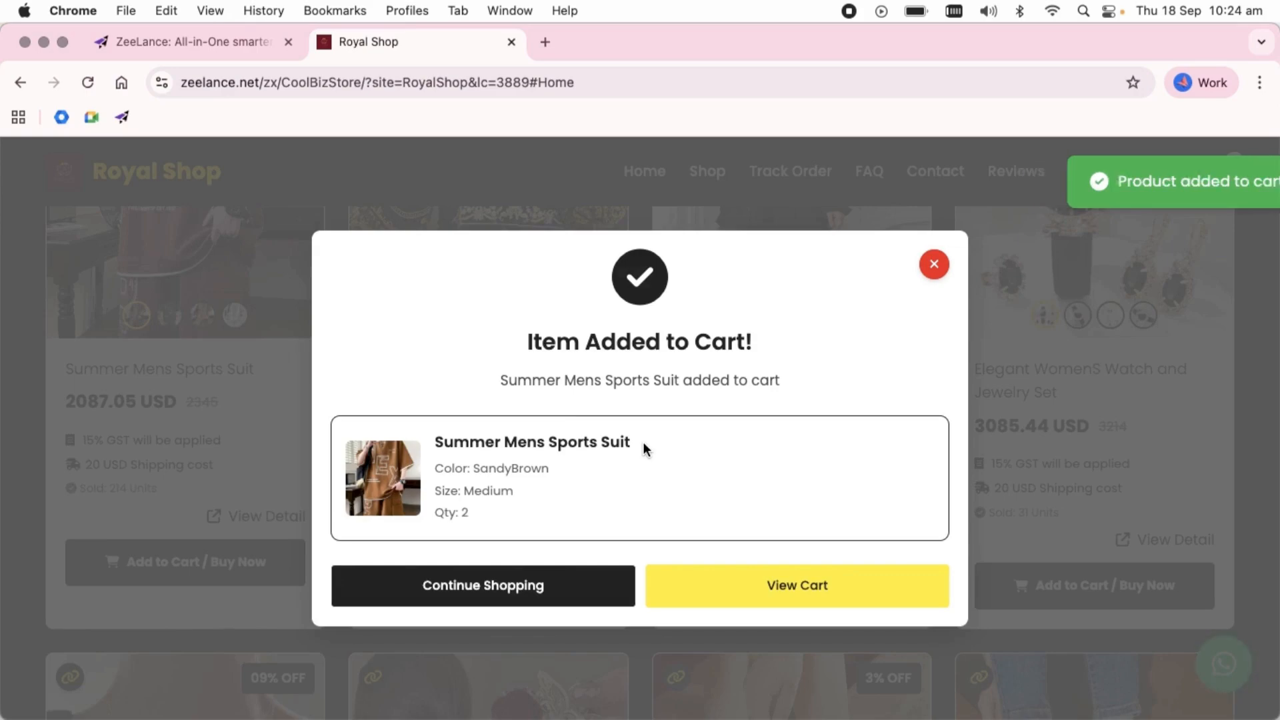
left_click(489, 586)
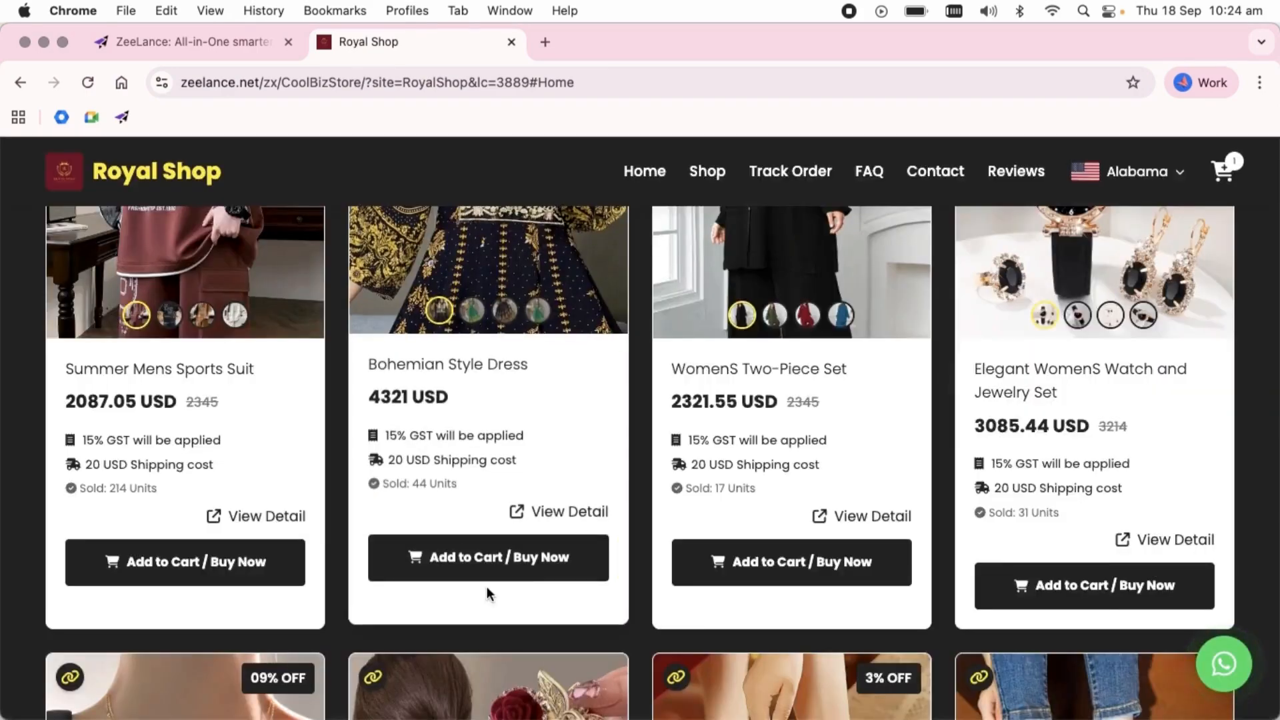
- Find the Watch Set in the product list, preview its green variant and open its detail page
scroll(489, 592, "down", 6)
scroll(489, 593, "down", 15)
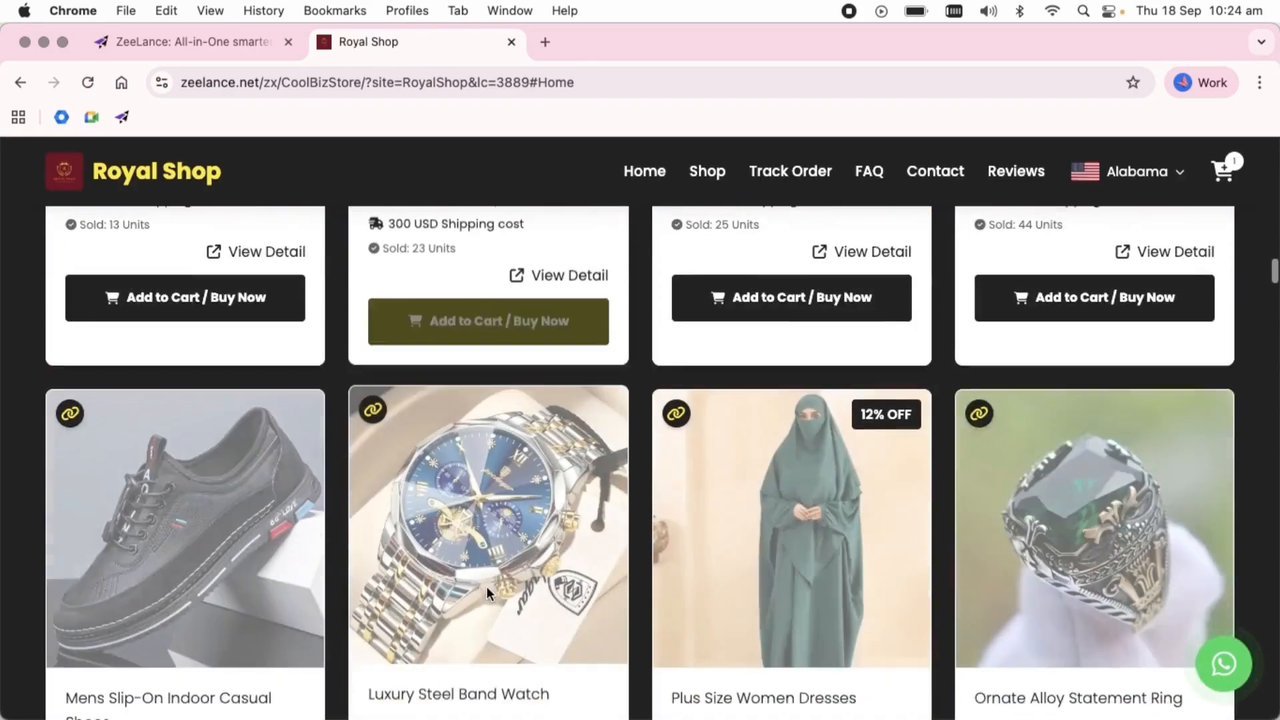
scroll(487, 585, "down", 4)
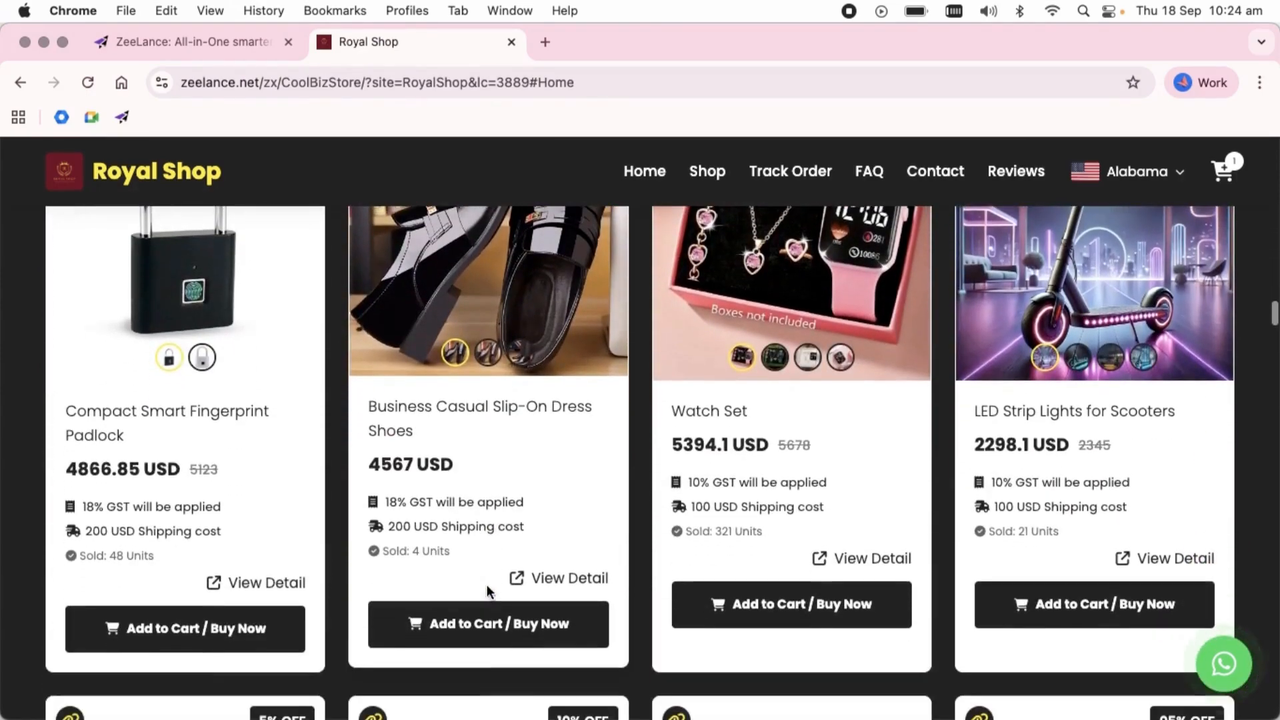
left_click(776, 355)
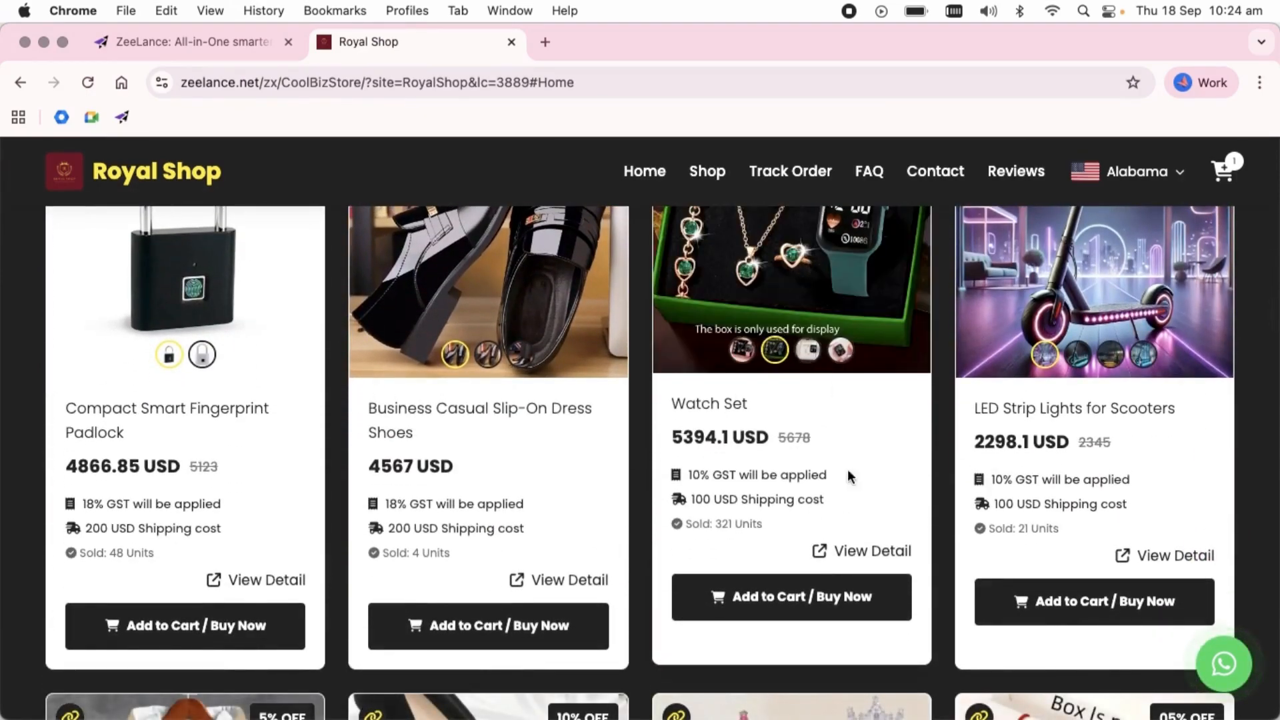
left_click(877, 549)
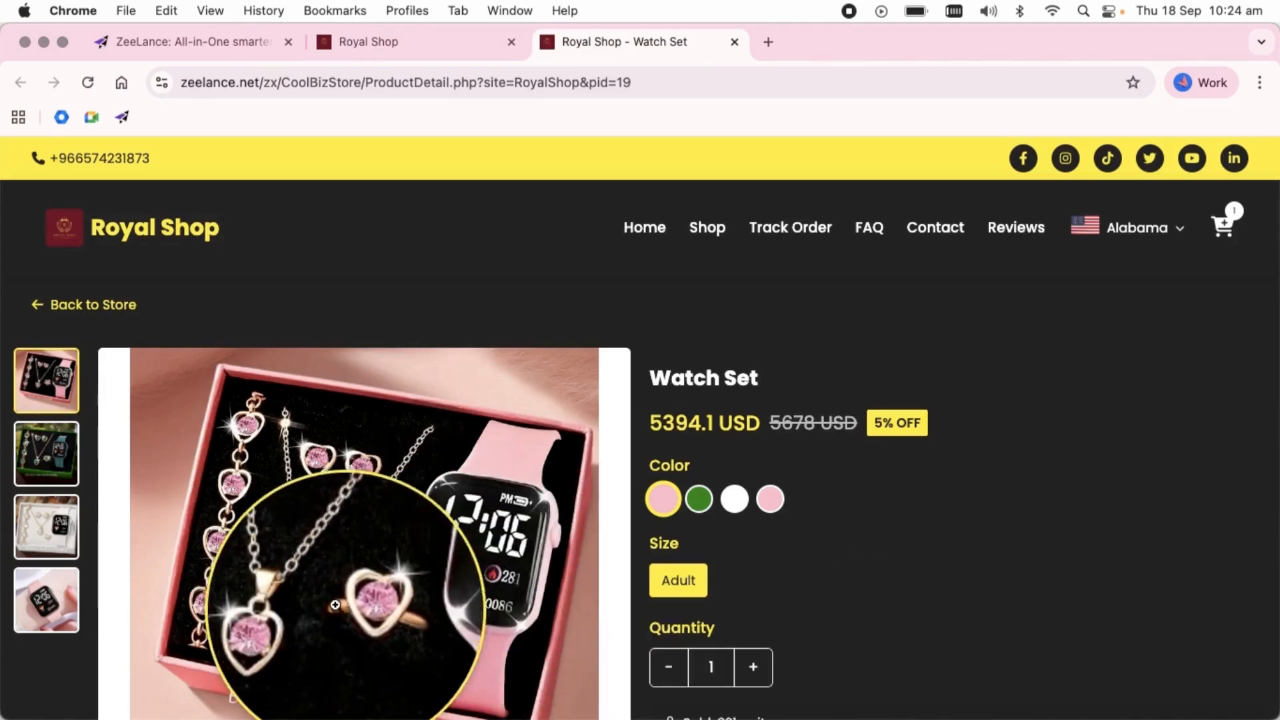
- Choose the green Watch Set with a quantity of 2 and buy it immediately
left_click(699, 498)
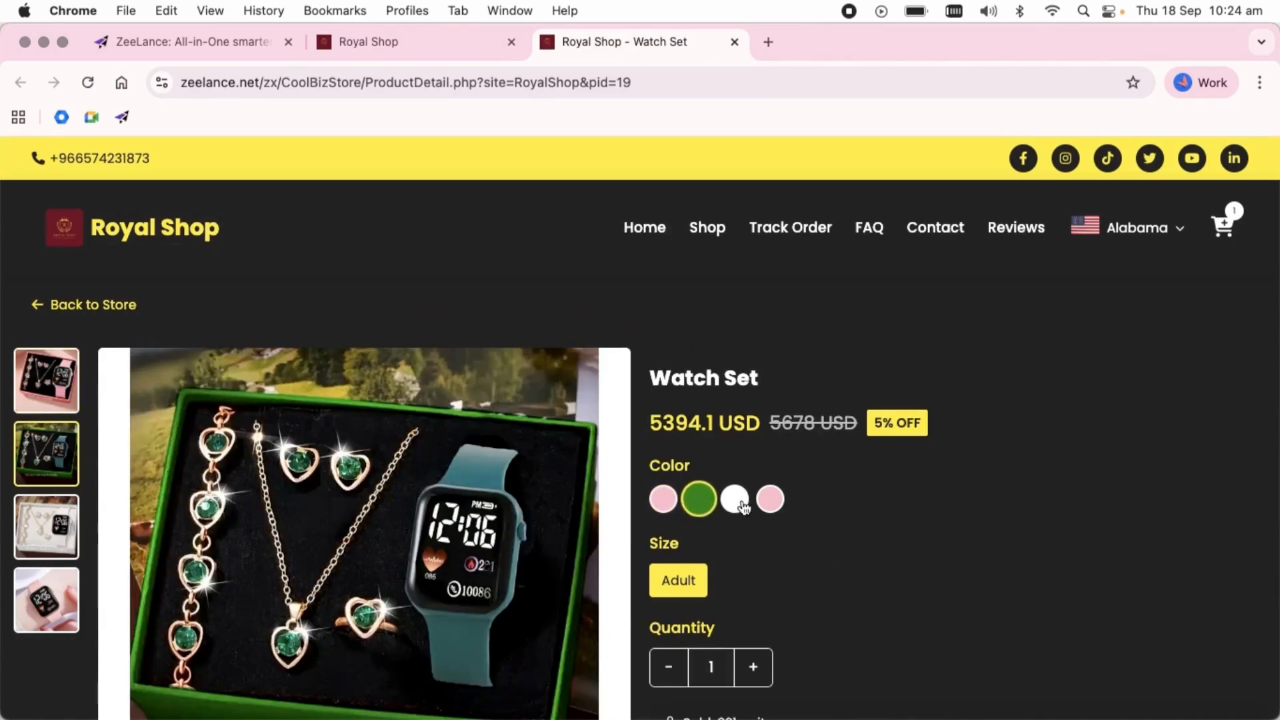
left_click(733, 499)
left_click(700, 502)
scroll(702, 501, "down", 3)
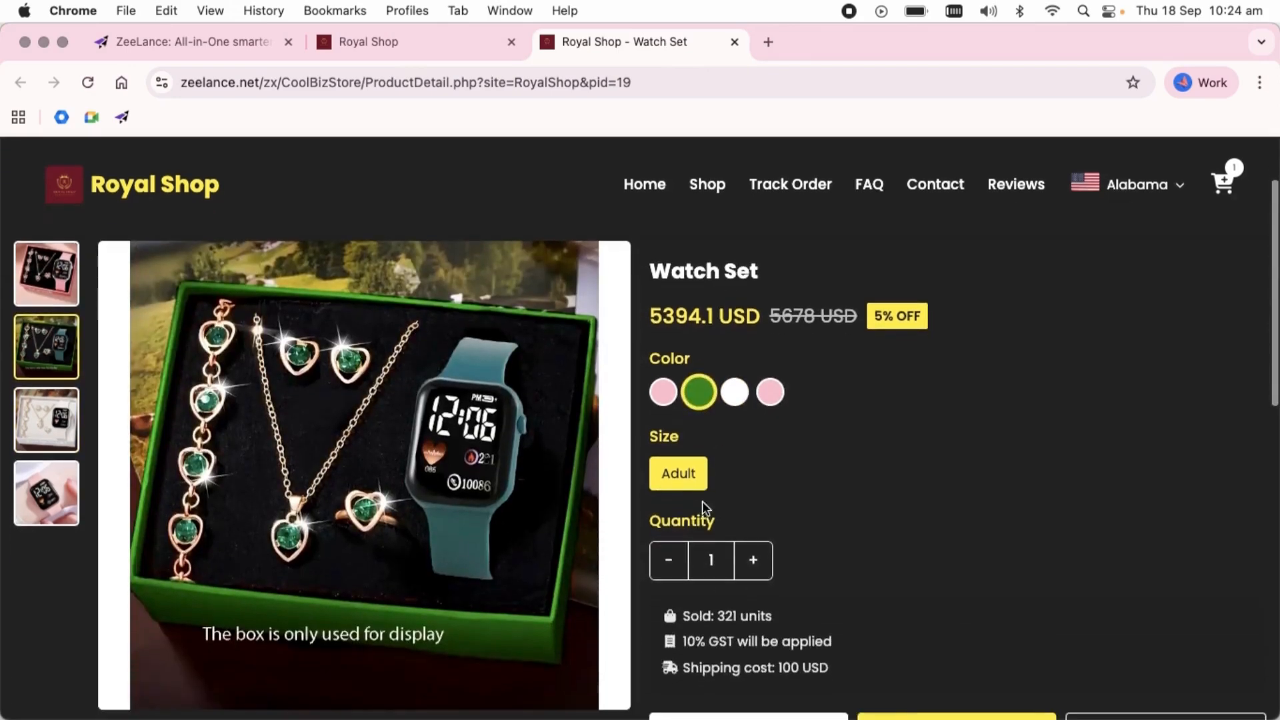
left_click(753, 560)
scroll(758, 577, "down", 1)
scroll(758, 577, "down", 1)
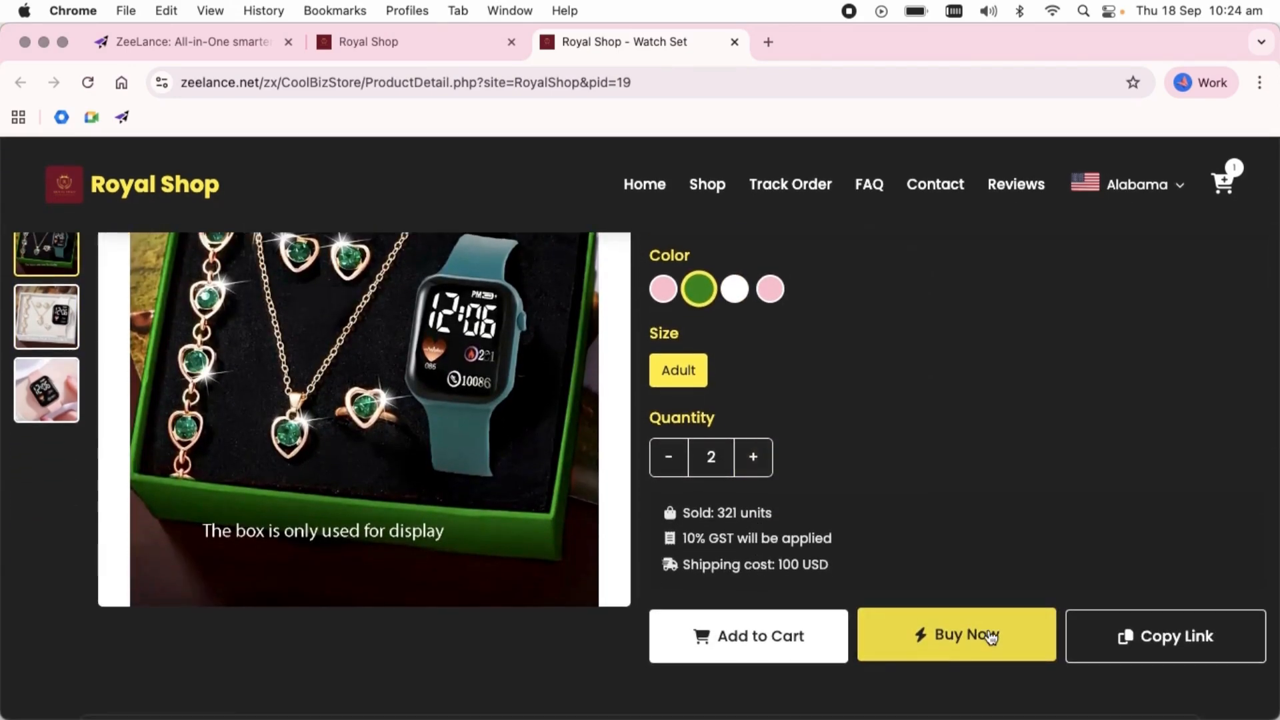
left_click(990, 636)
- Review the ordered items and order summary, and proceed to the customer details stage of checkout
left_click_drag(741, 332, 508, 345)
scroll(509, 345, "down", 5)
scroll(506, 342, "down", 1)
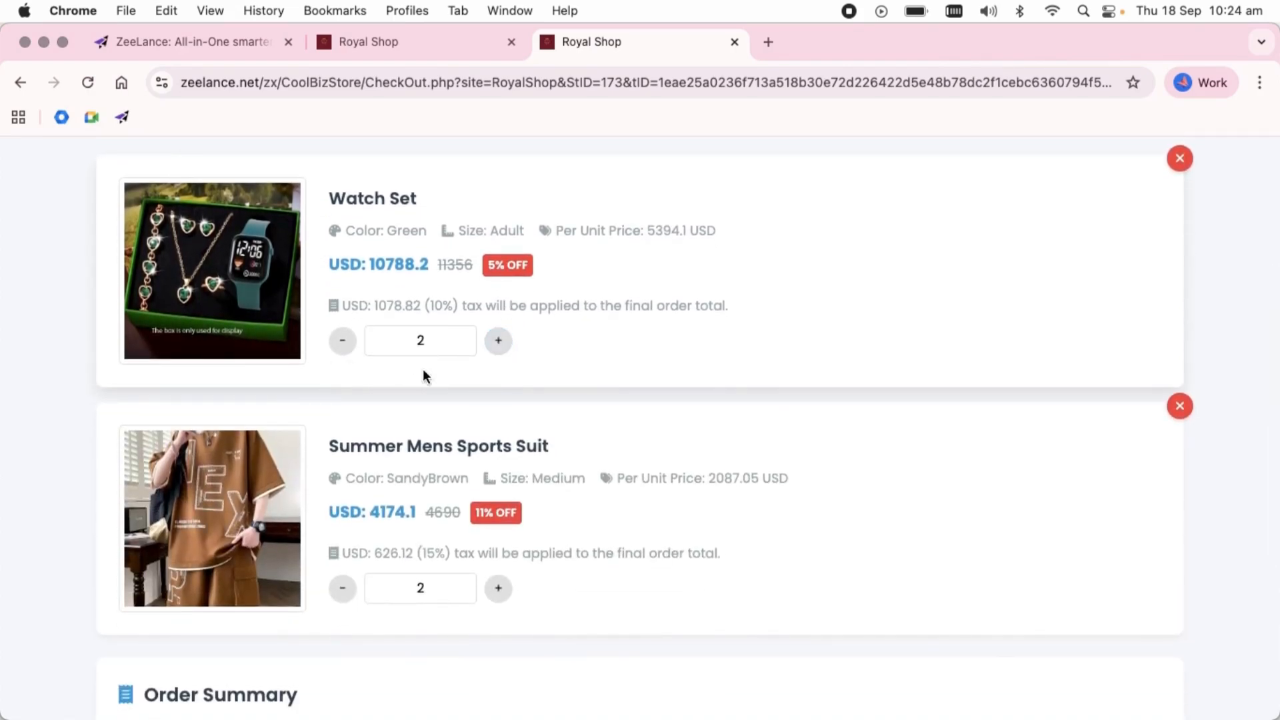
scroll(453, 507, "down", 3)
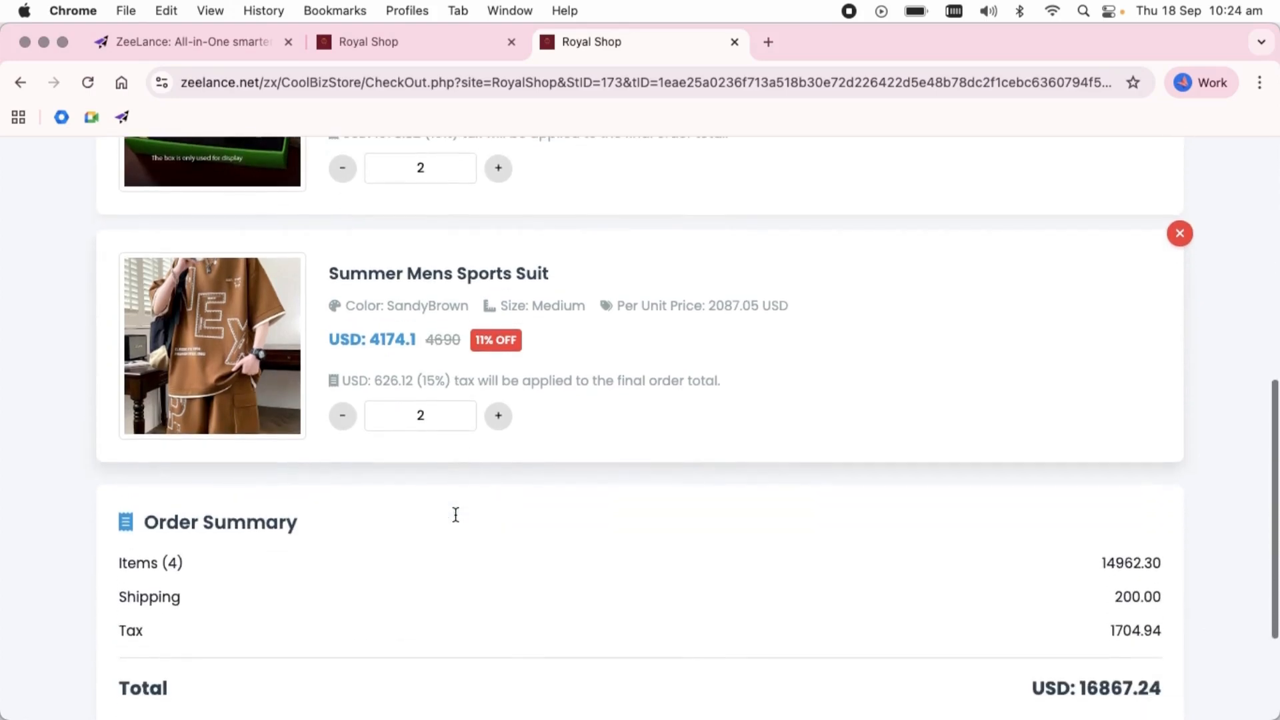
scroll(148, 626, "down", 3)
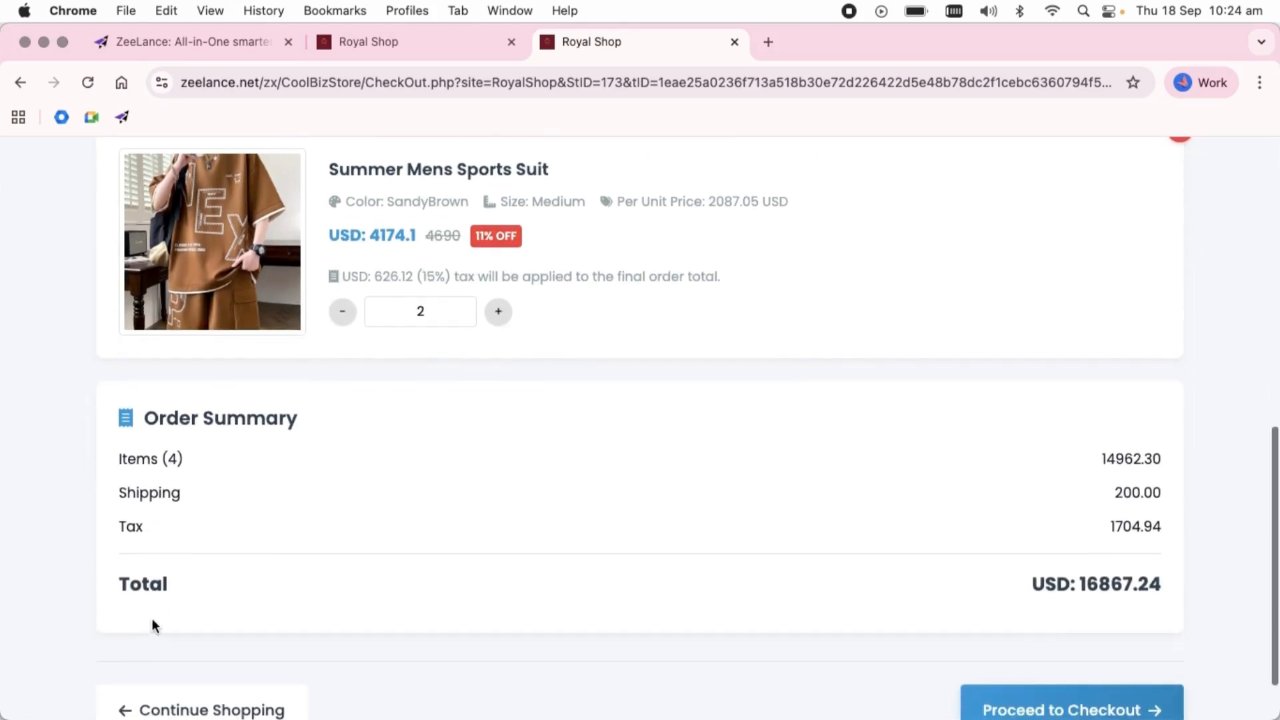
scroll(190, 584, "down", 1)
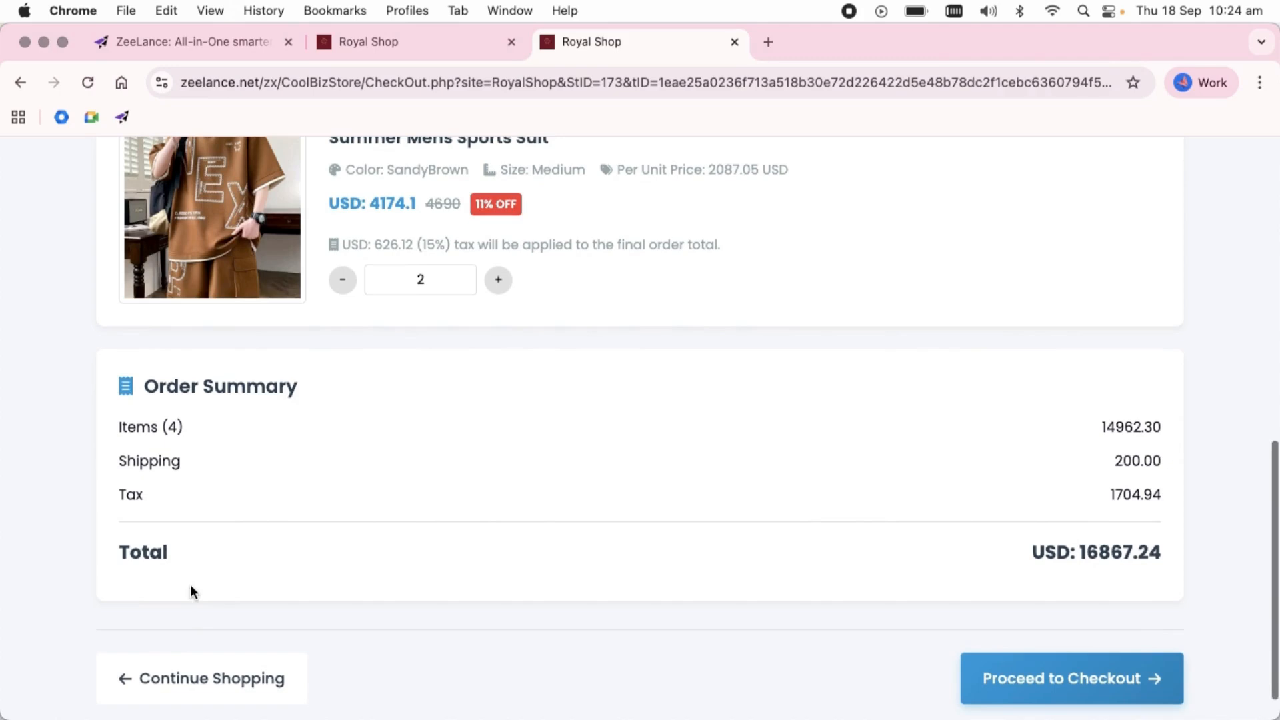
left_click(1047, 681)
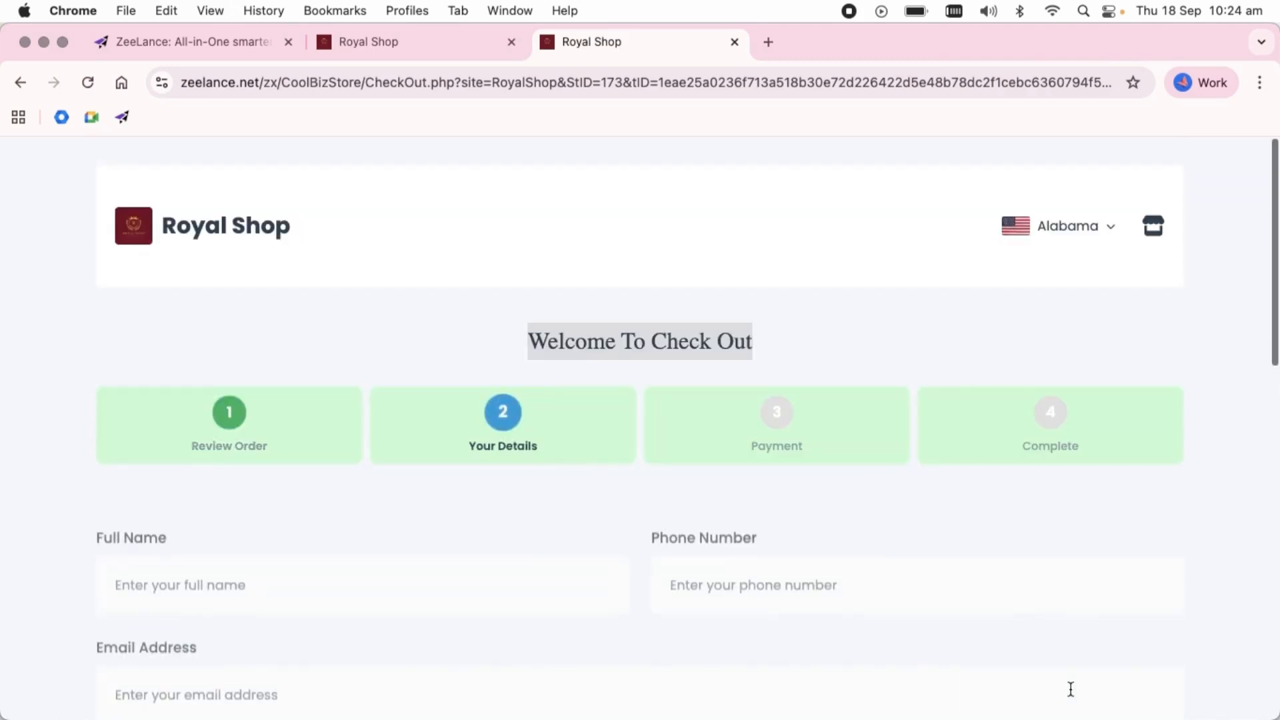
- Enter the customer's full name, phone number and email address in the checkout details
left_click(354, 580)
type("Michel")
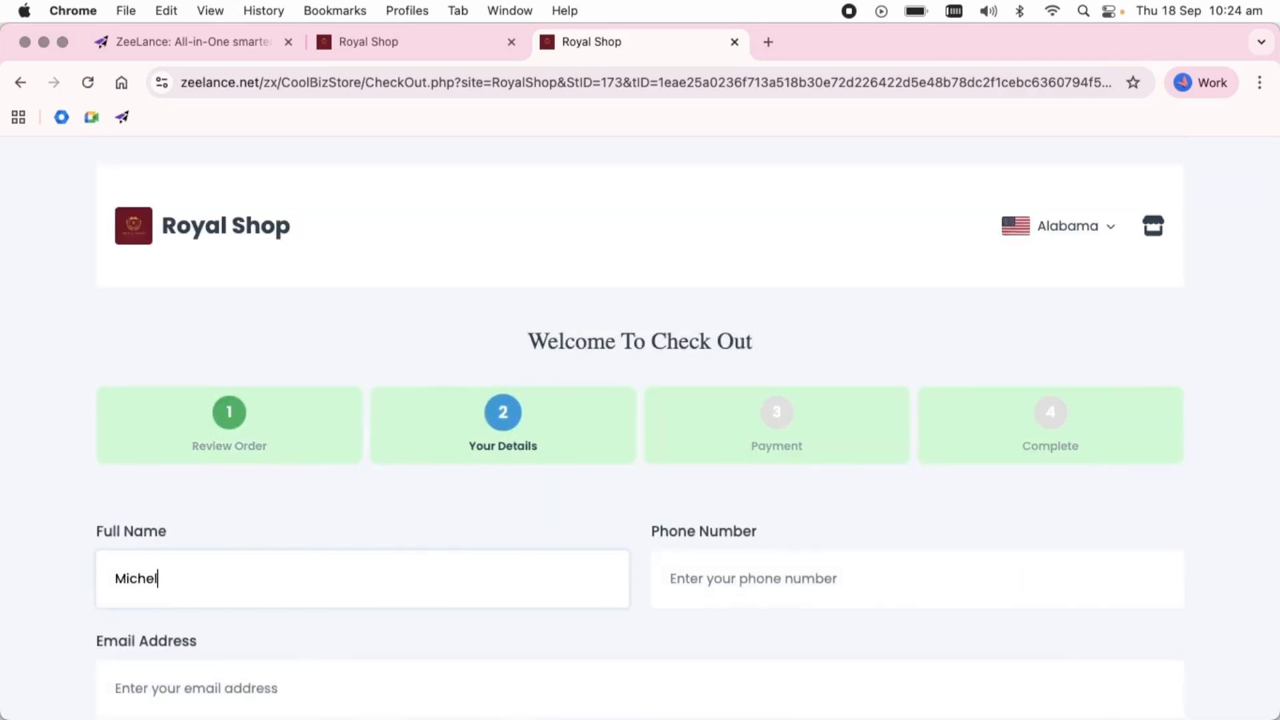
left_click(752, 577)
type("+15632")
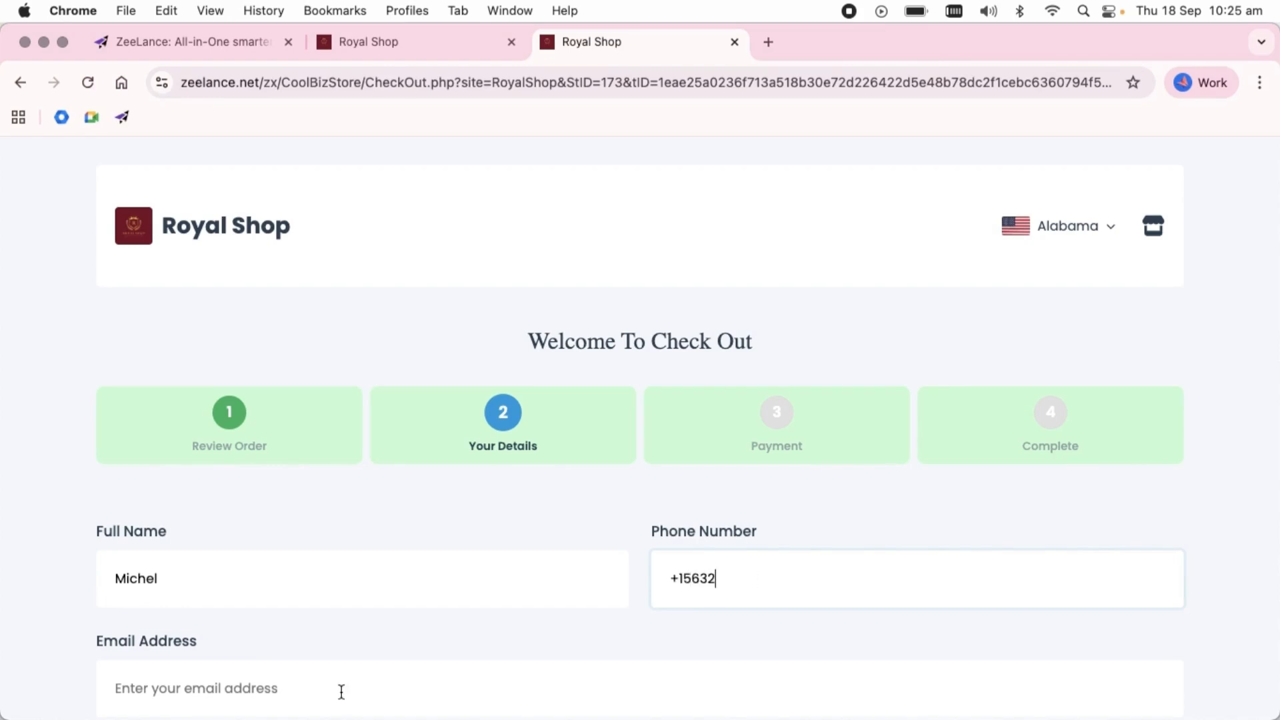
left_click(341, 691)
type("example@gmai")
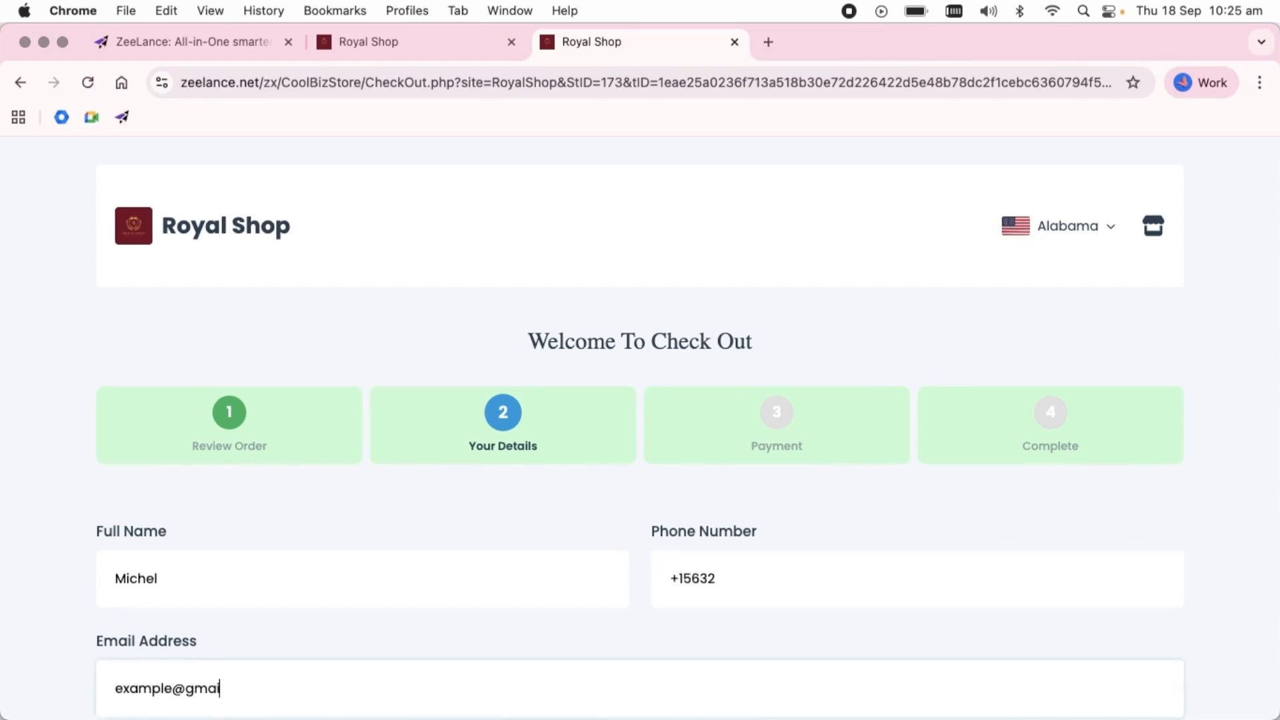
type("l.com")
- Fill in the customer's street address, city and ZIP code
scroll(194, 499, "down", 5)
left_click(194, 500)
type("123 Main Street, Apt 4B")
scroll(198, 500, "down", 1)
left_click(203, 531)
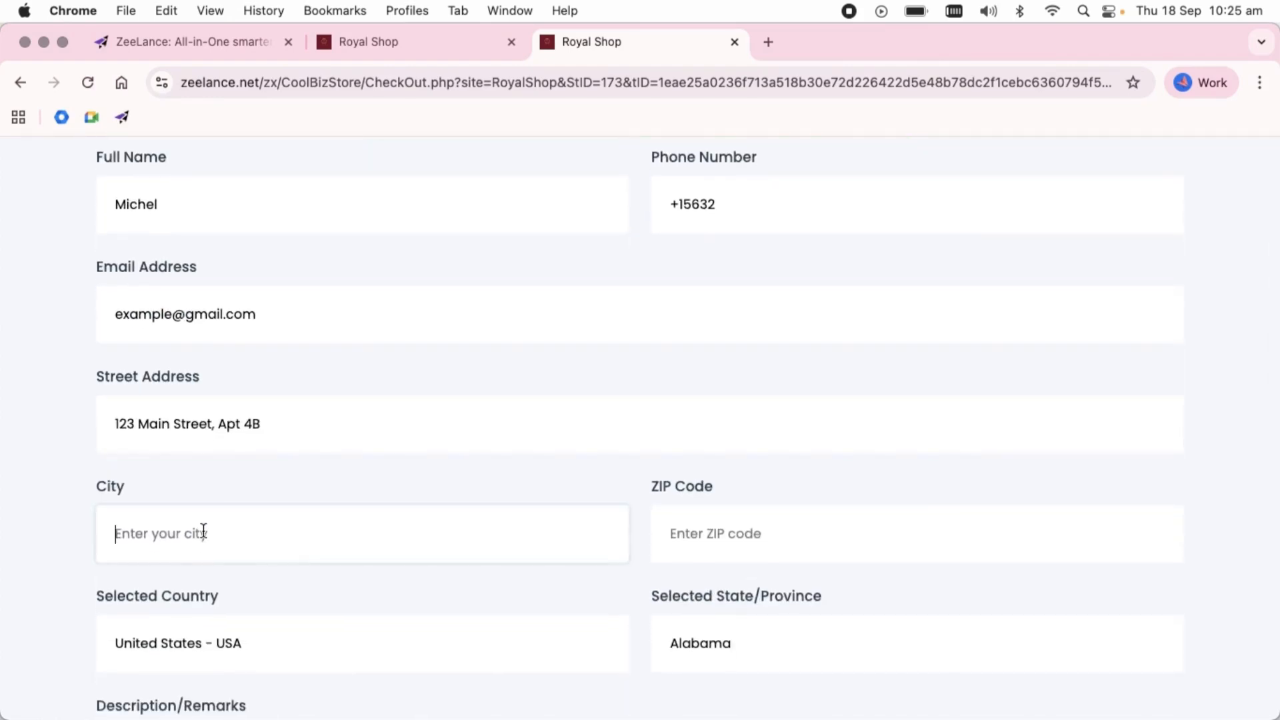
type("New York")
key("Tab")
type("635242")
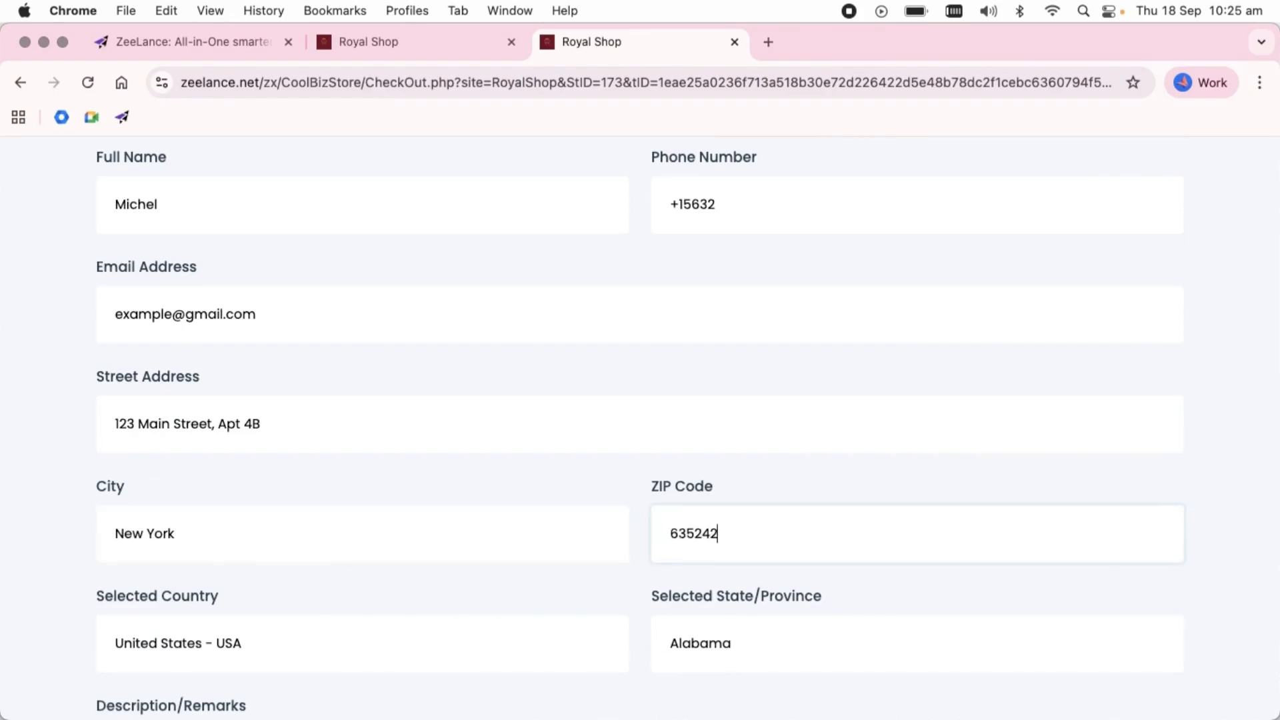
- Check the filled-in details, enter "abc" as the order remarks and continue to payment
scroll(686, 520, "down", 2)
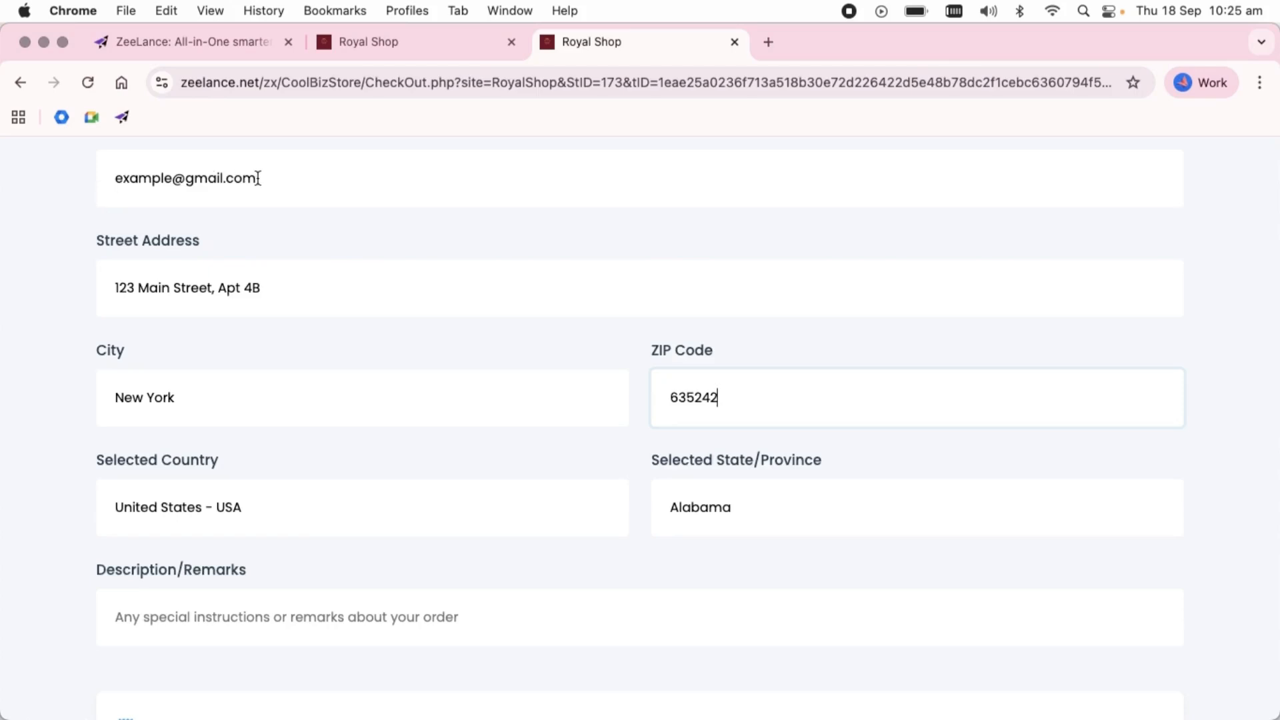
left_click_drag(258, 178, 114, 177)
scroll(109, 175, "up", 1)
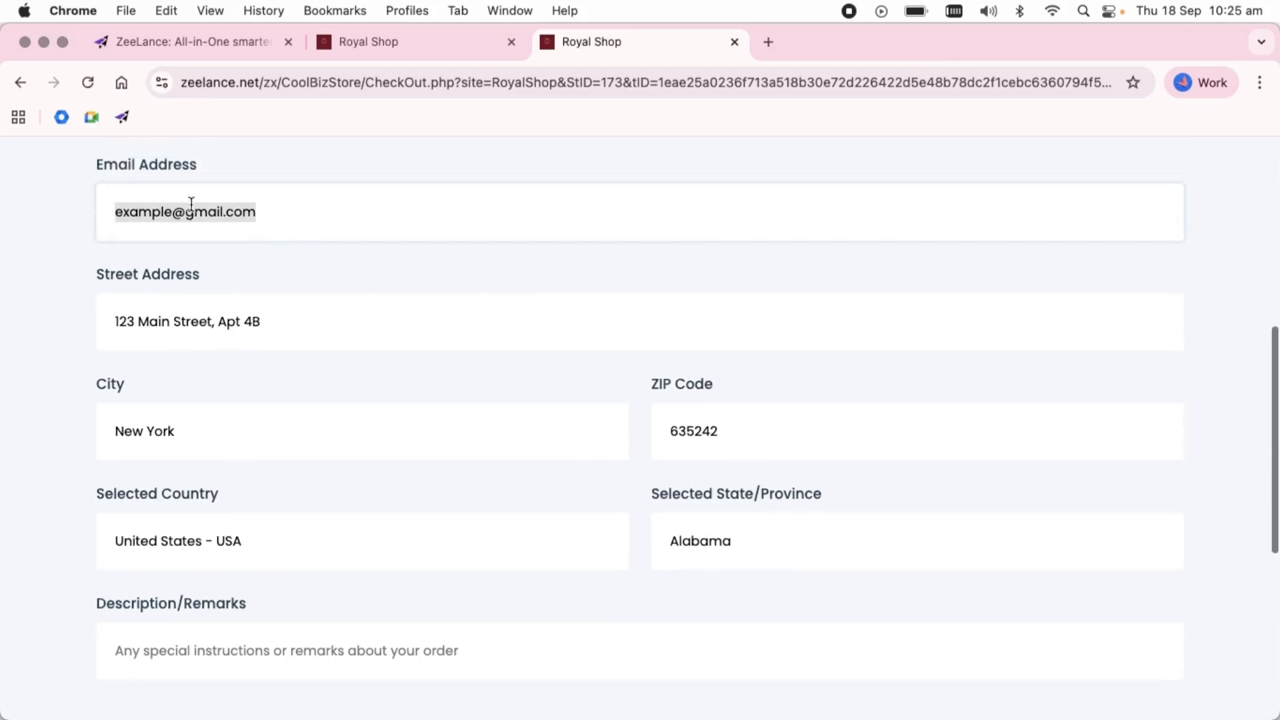
left_click(199, 549)
left_click(634, 551)
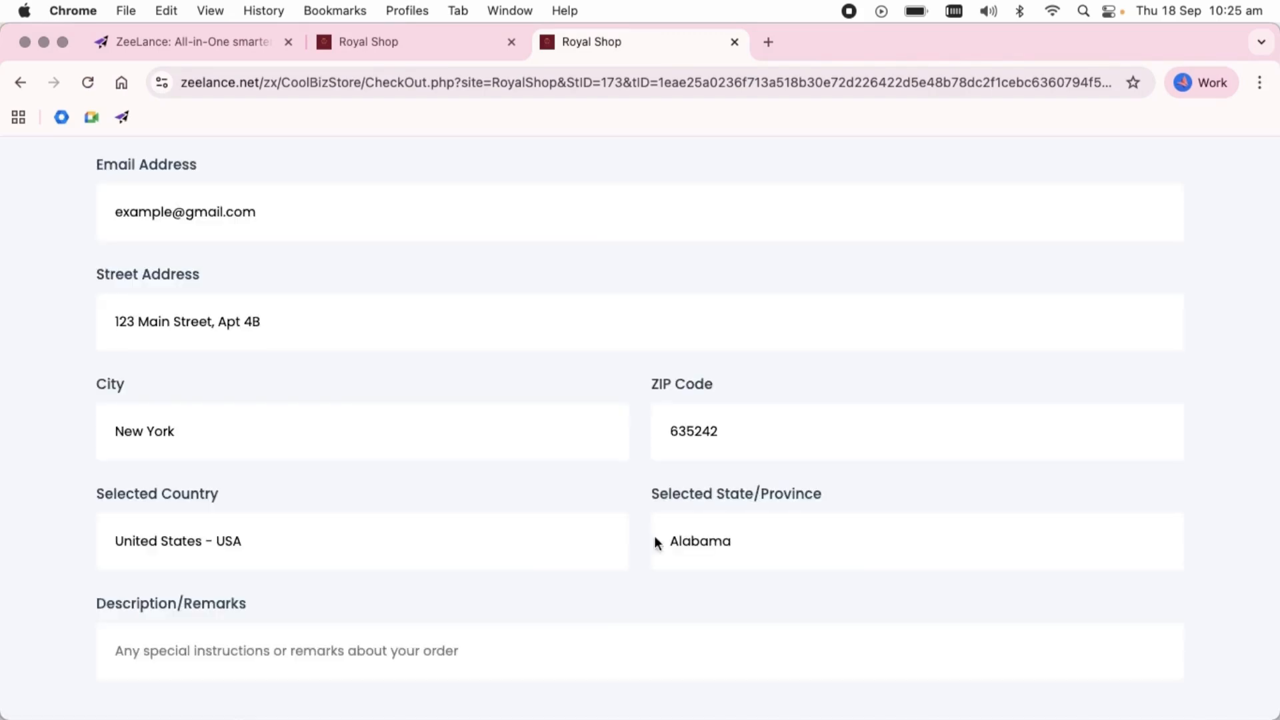
scroll(703, 539, "down", 2)
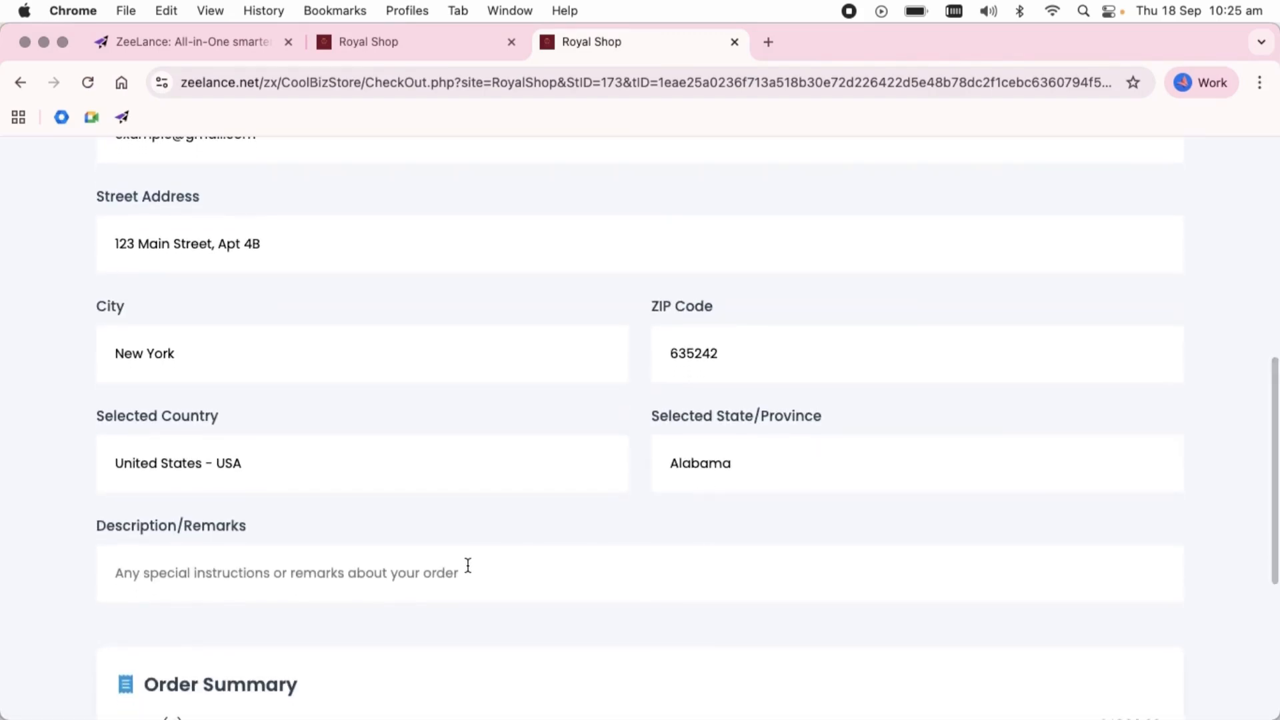
left_click(465, 574)
type("abc")
scroll(465, 574, "down", 5)
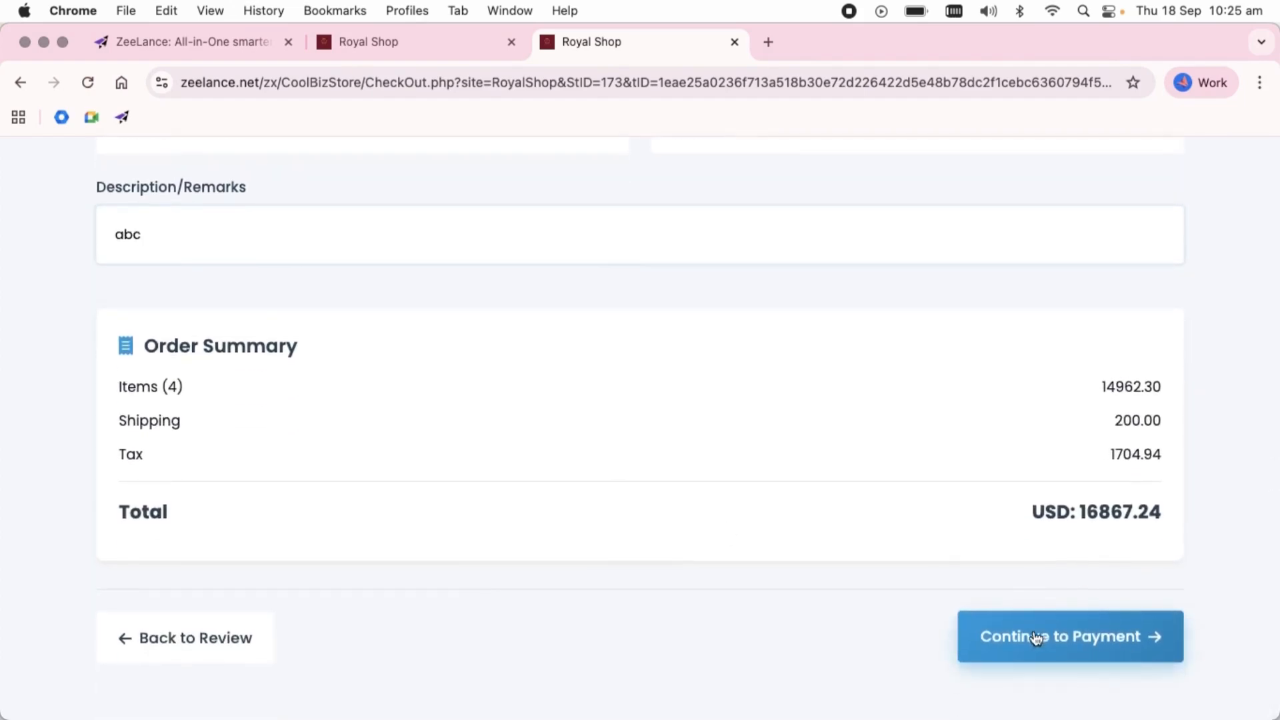
left_click(1040, 634)
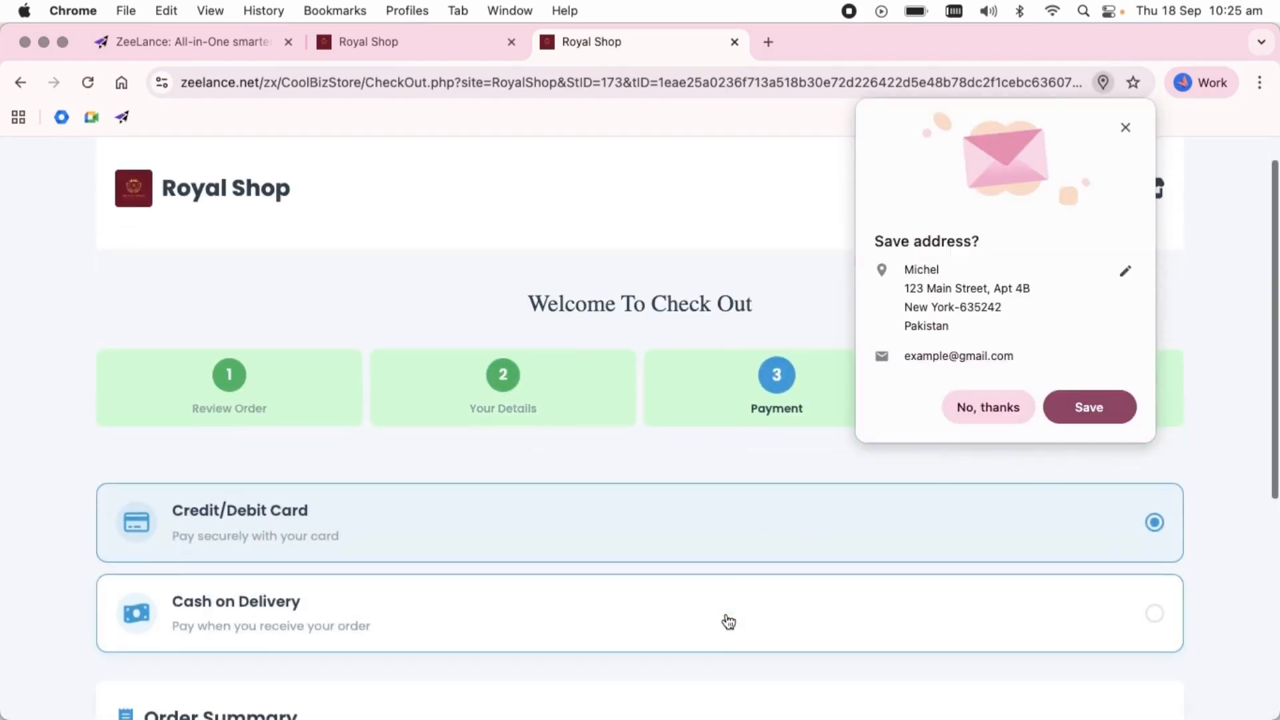
- Dismiss the browser's offer to save the address and submit the order with Cash on Delivery
scroll(725, 615, "down", 1)
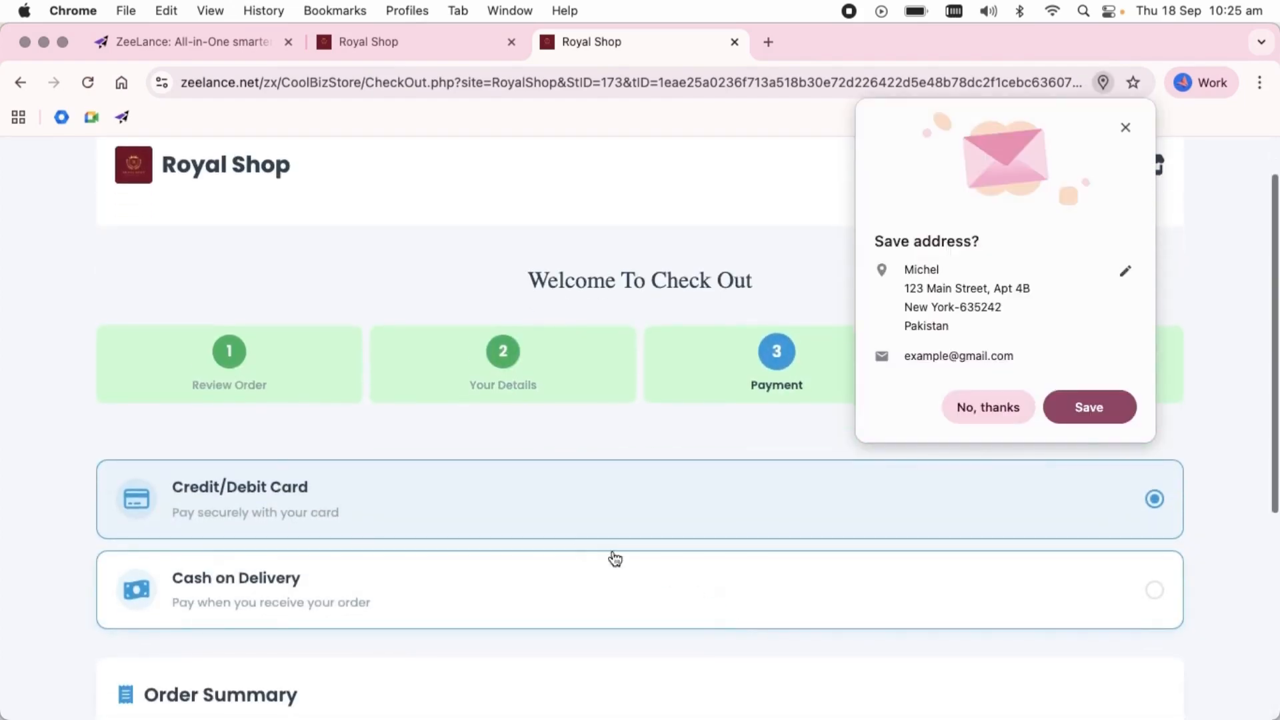
left_click(1125, 128)
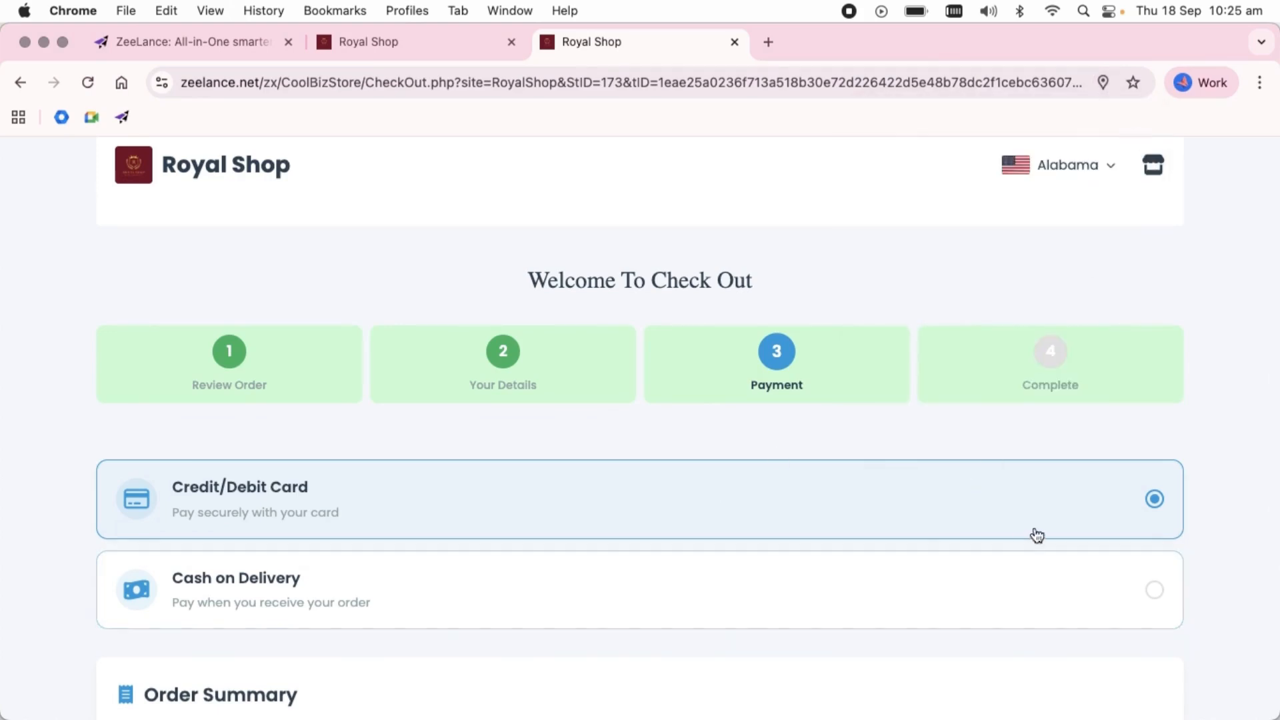
left_click(921, 599)
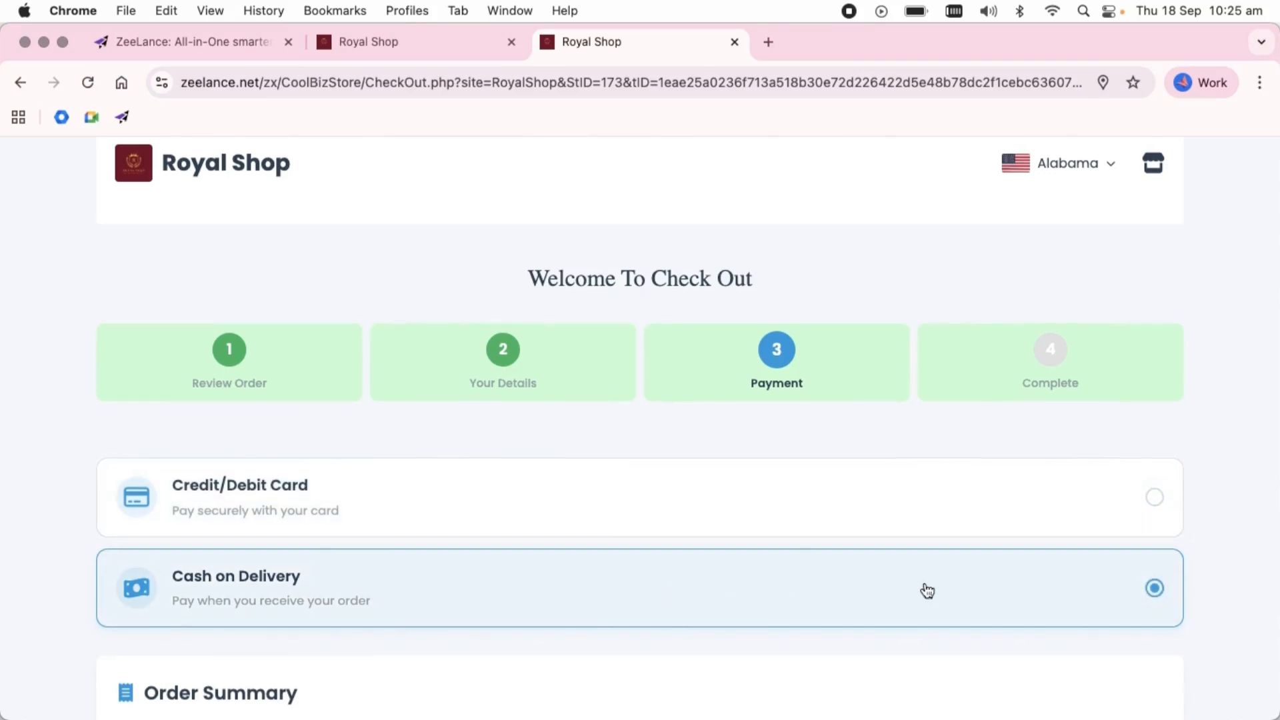
scroll(926, 590, "down", 5)
left_click(1096, 636)
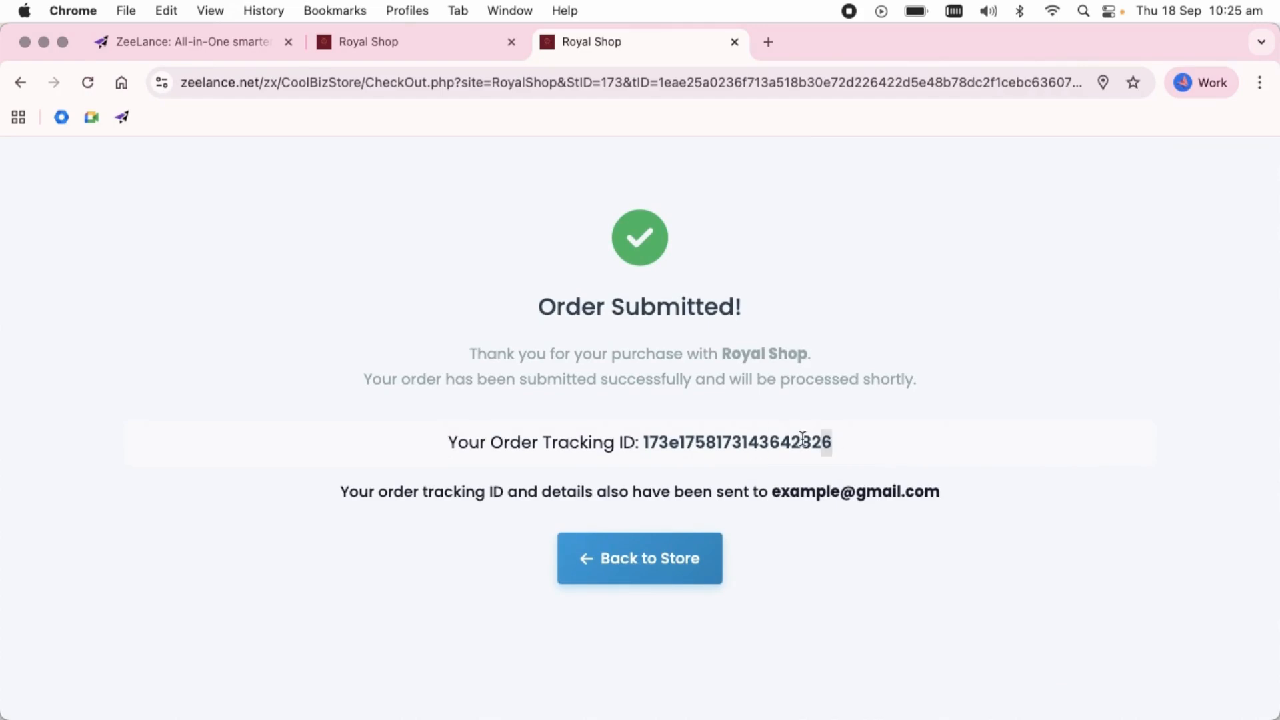
- Highlight the order tracking ID and the customer's email address on the order confirmation page to point them out
left_click_drag(803, 437, 652, 443)
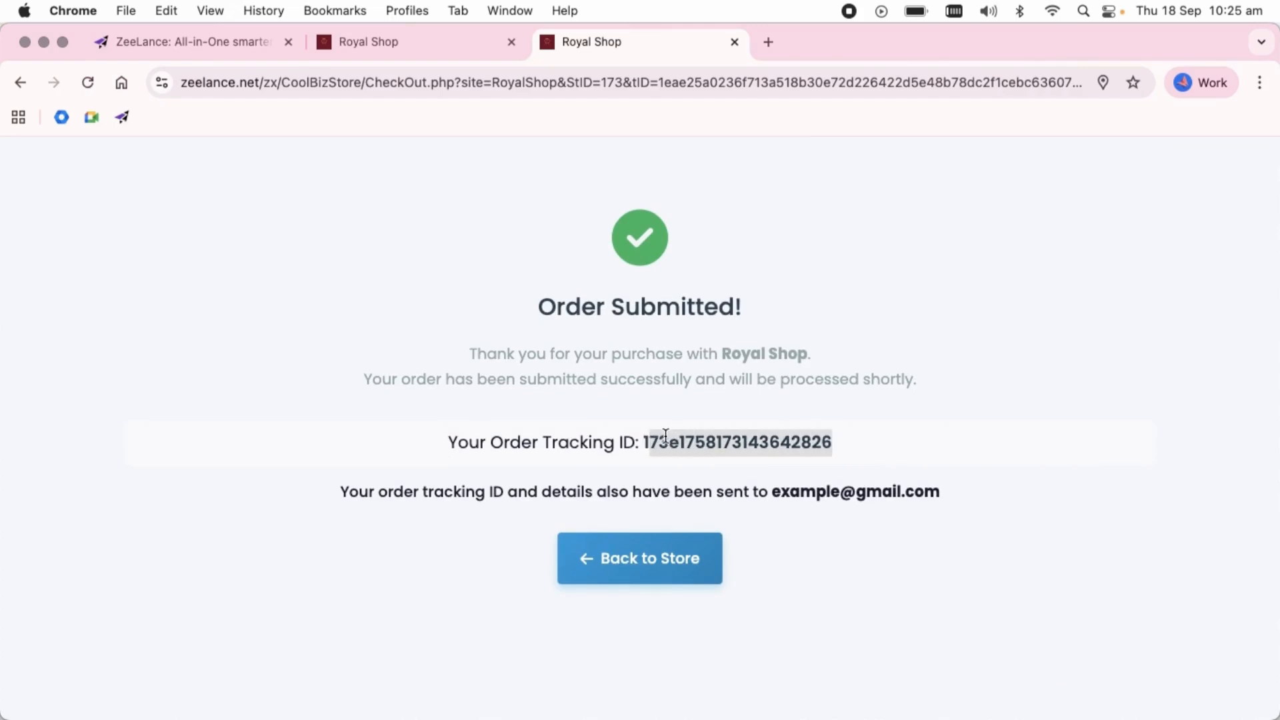
left_click(766, 478)
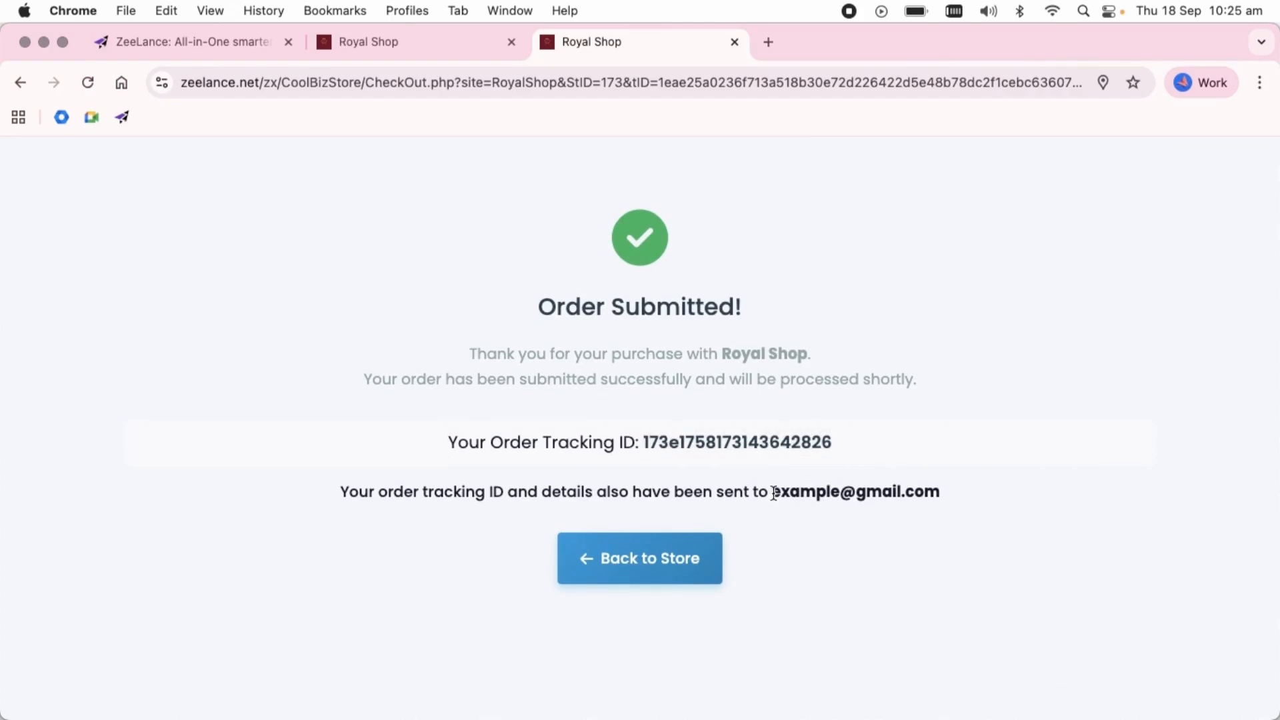
left_click_drag(773, 491, 941, 491)
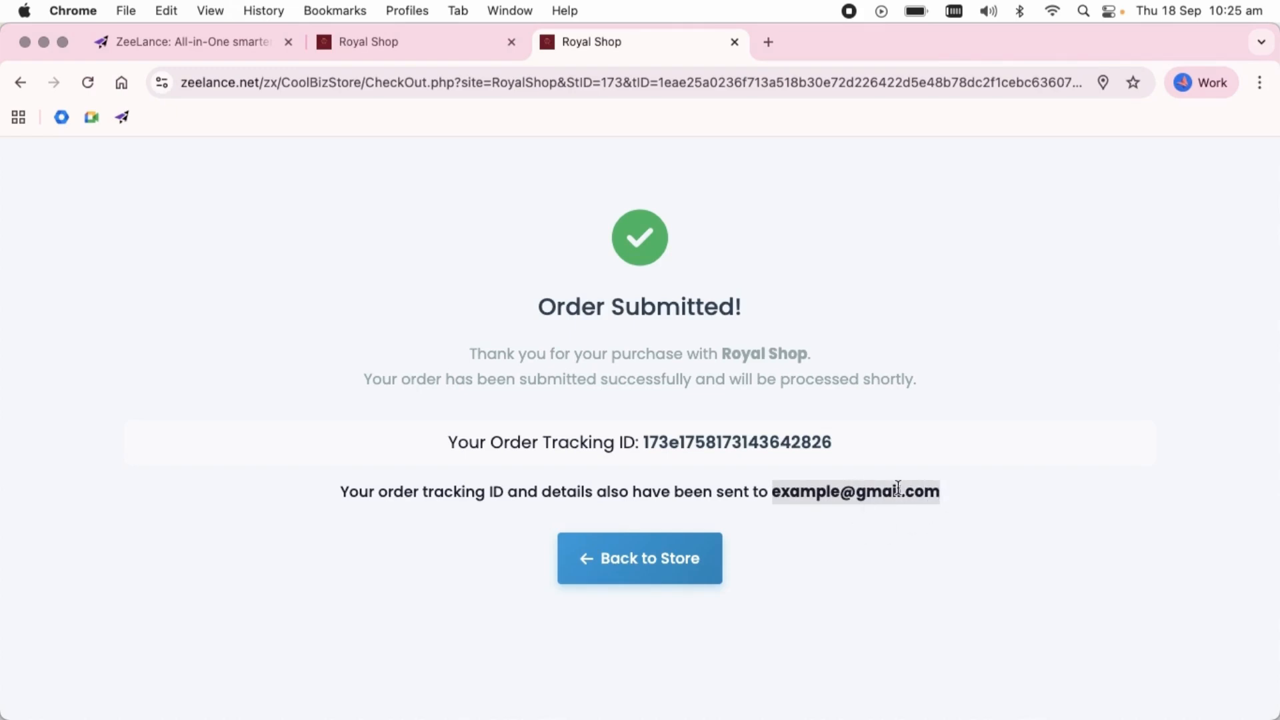
left_click(779, 459)
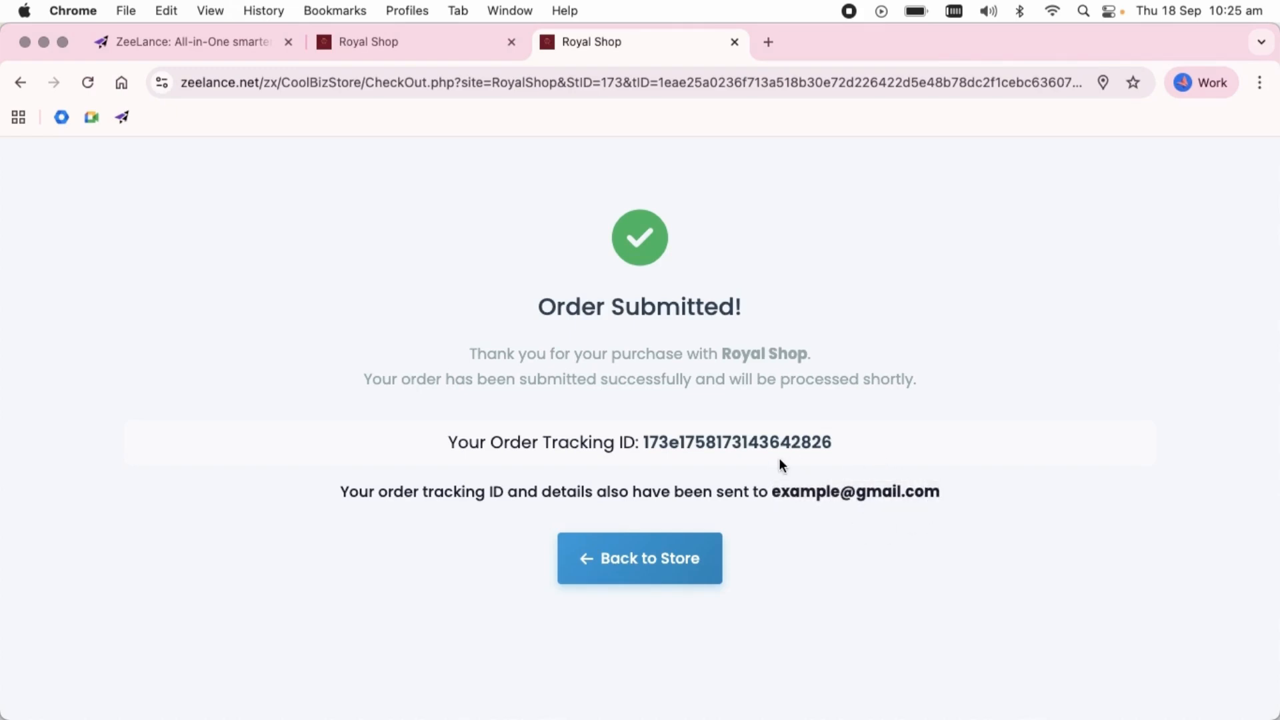
- Switch to the ZeeLance page and log in through the Login Portal with the saved account credentials
left_click(185, 42)
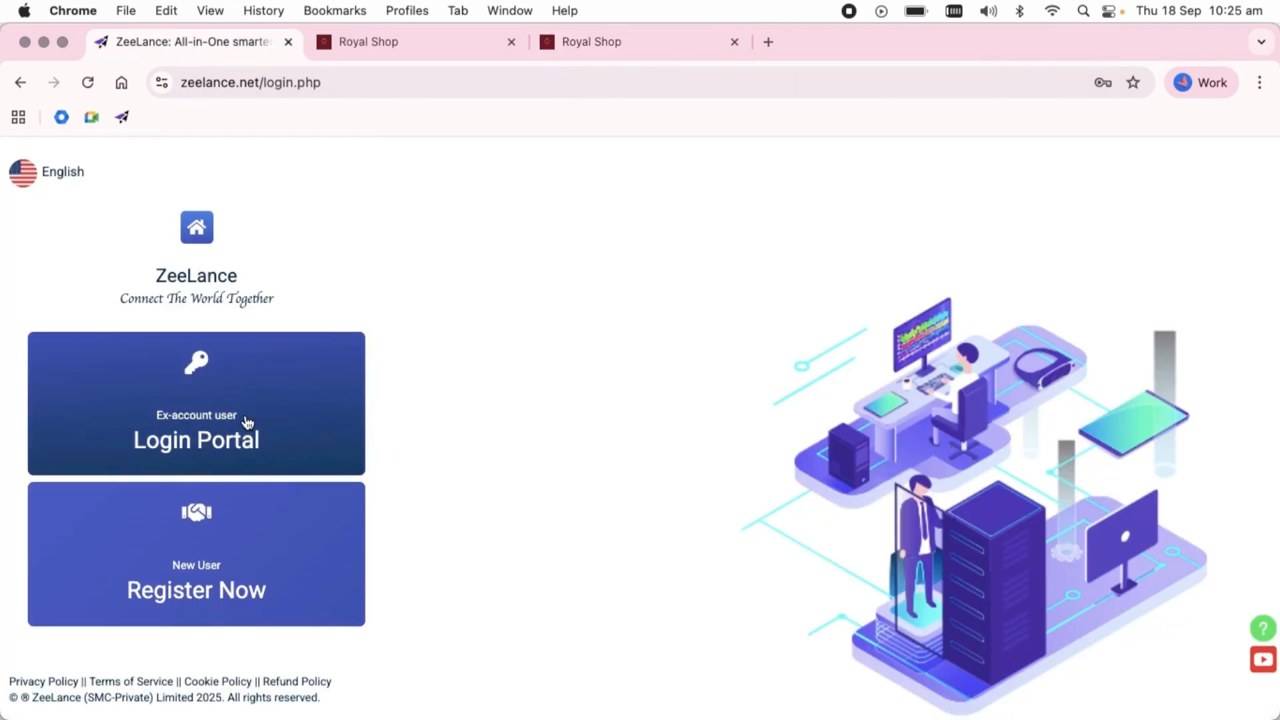
left_click_drag(247, 422, 214, 409)
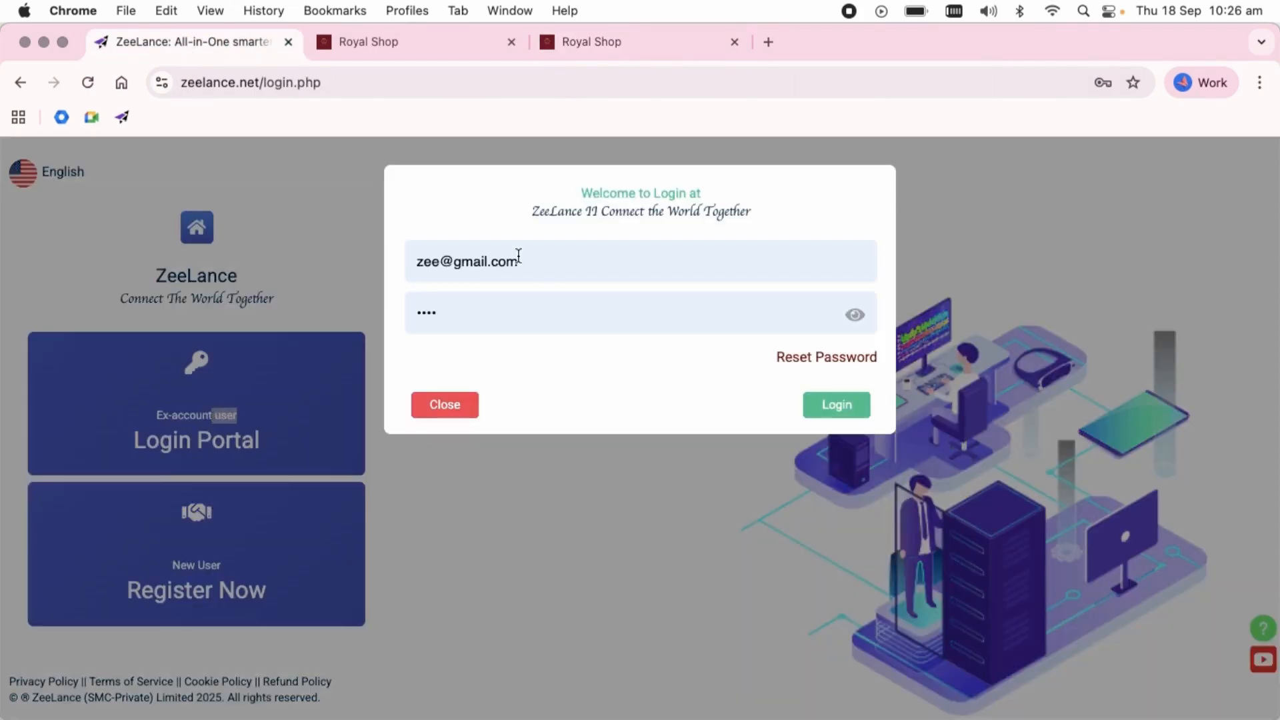
left_click(544, 266)
left_click(742, 317)
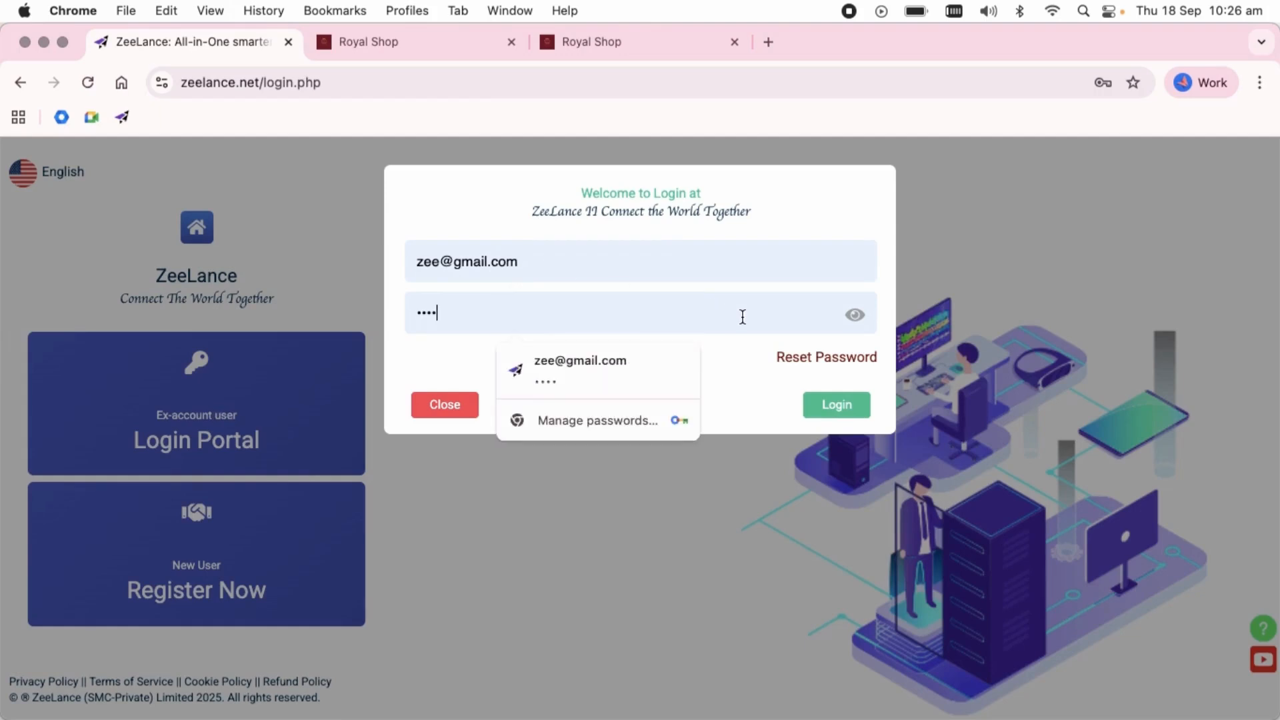
left_click(851, 410)
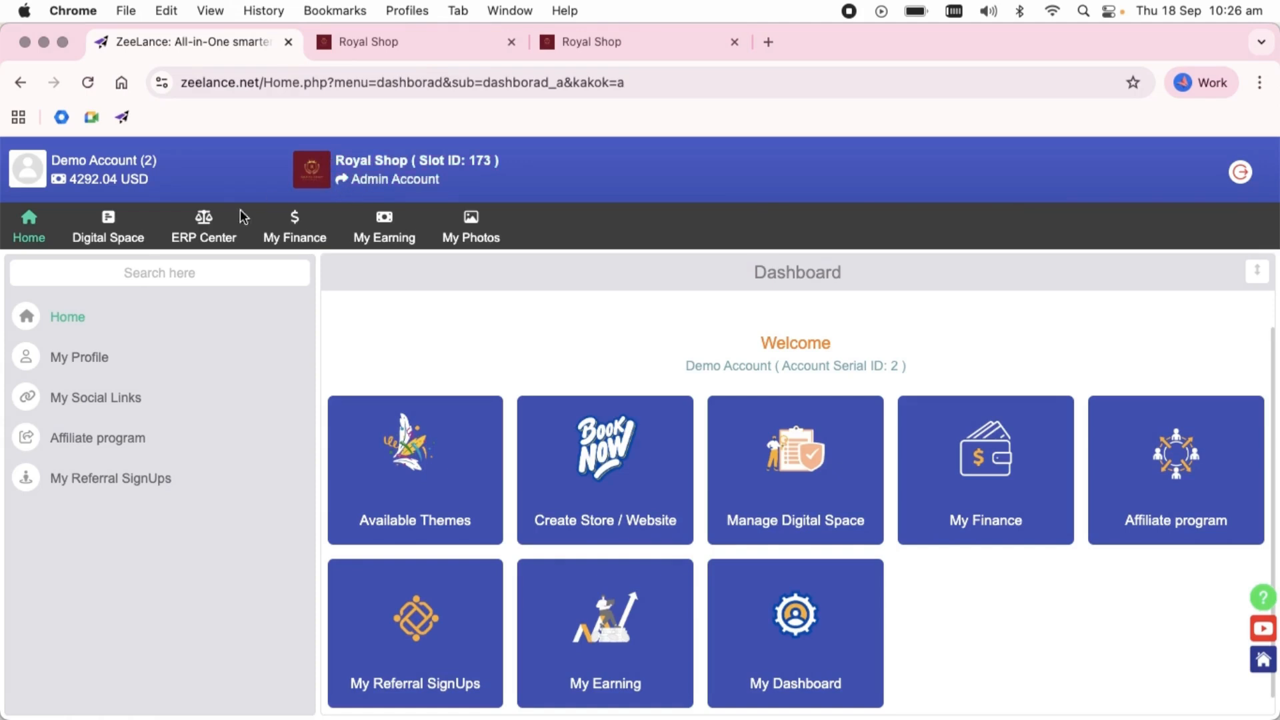
- Open Online Sale Management in the ERP Center and examine the newest pending order's tracking, product and customer details
left_click(203, 234)
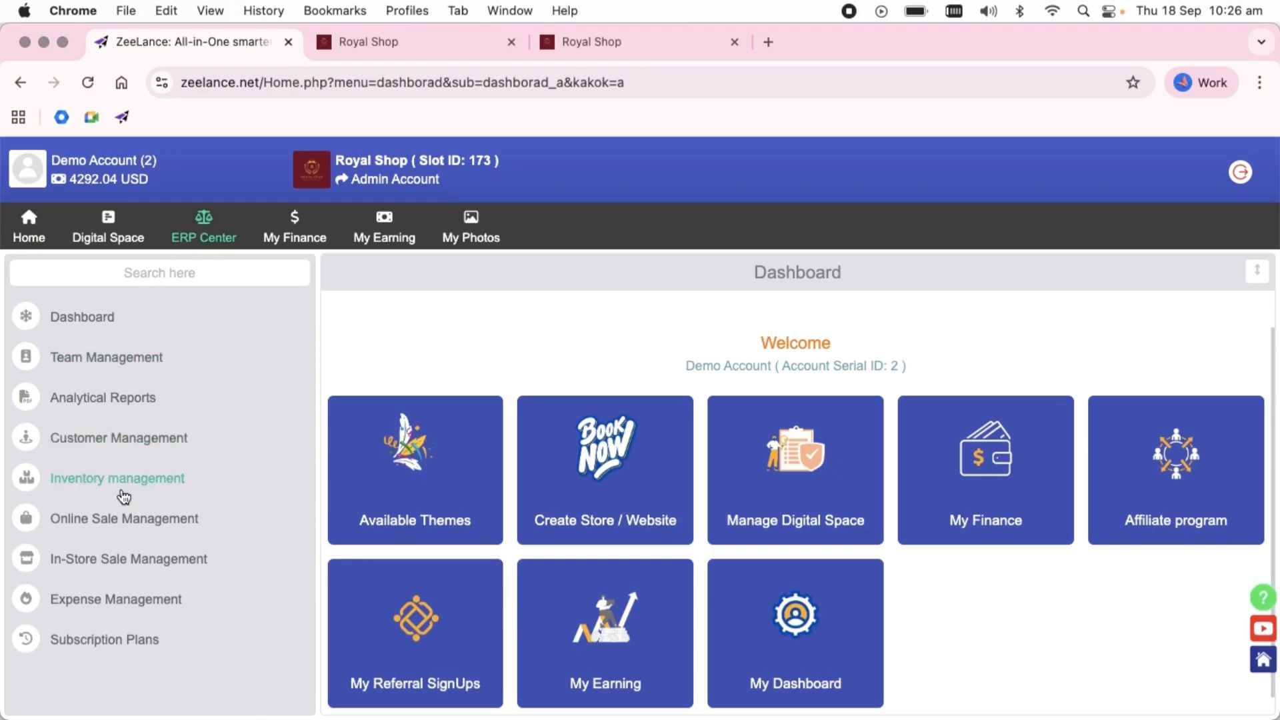
left_click(153, 527)
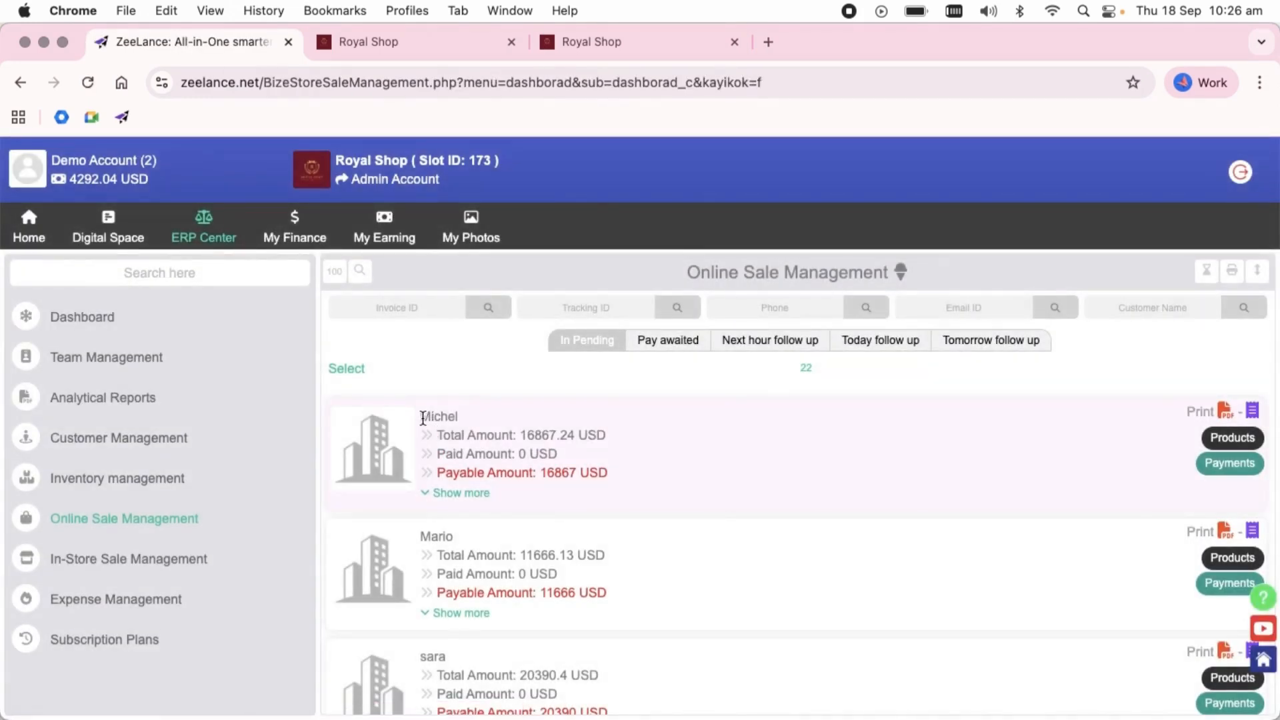
left_click_drag(419, 413, 574, 456)
left_click(458, 495)
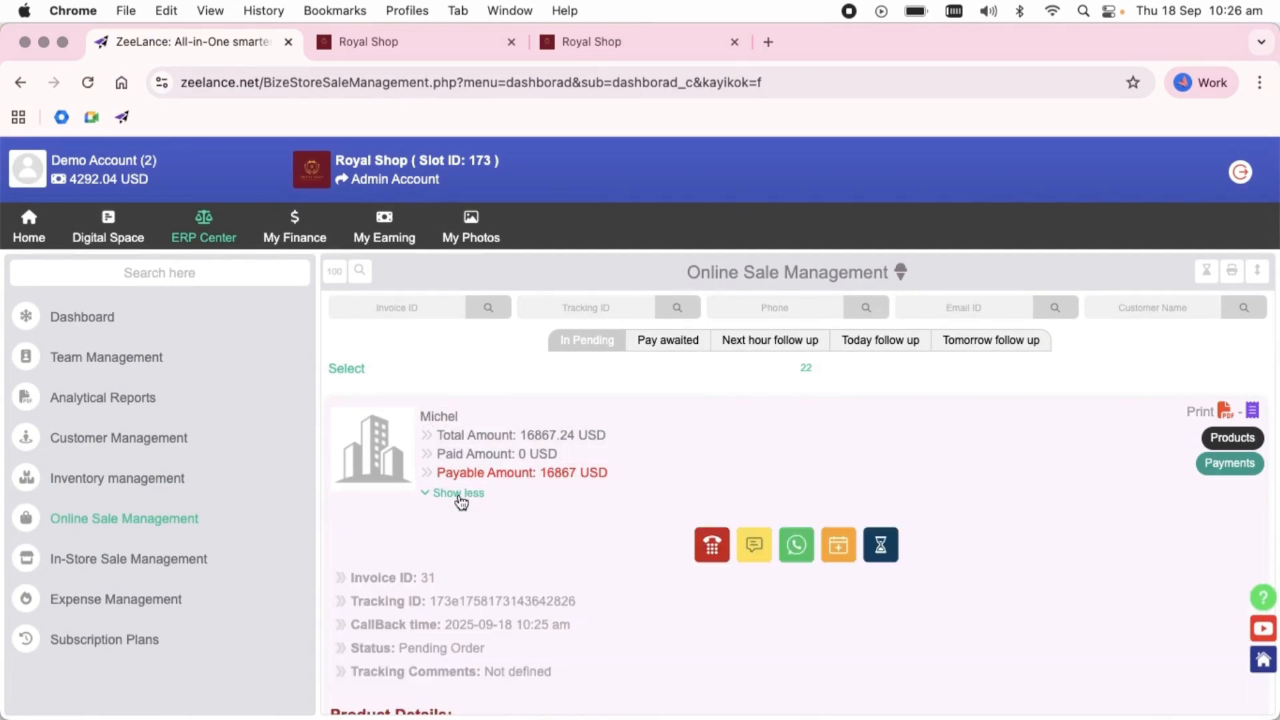
scroll(492, 548, "down", 5)
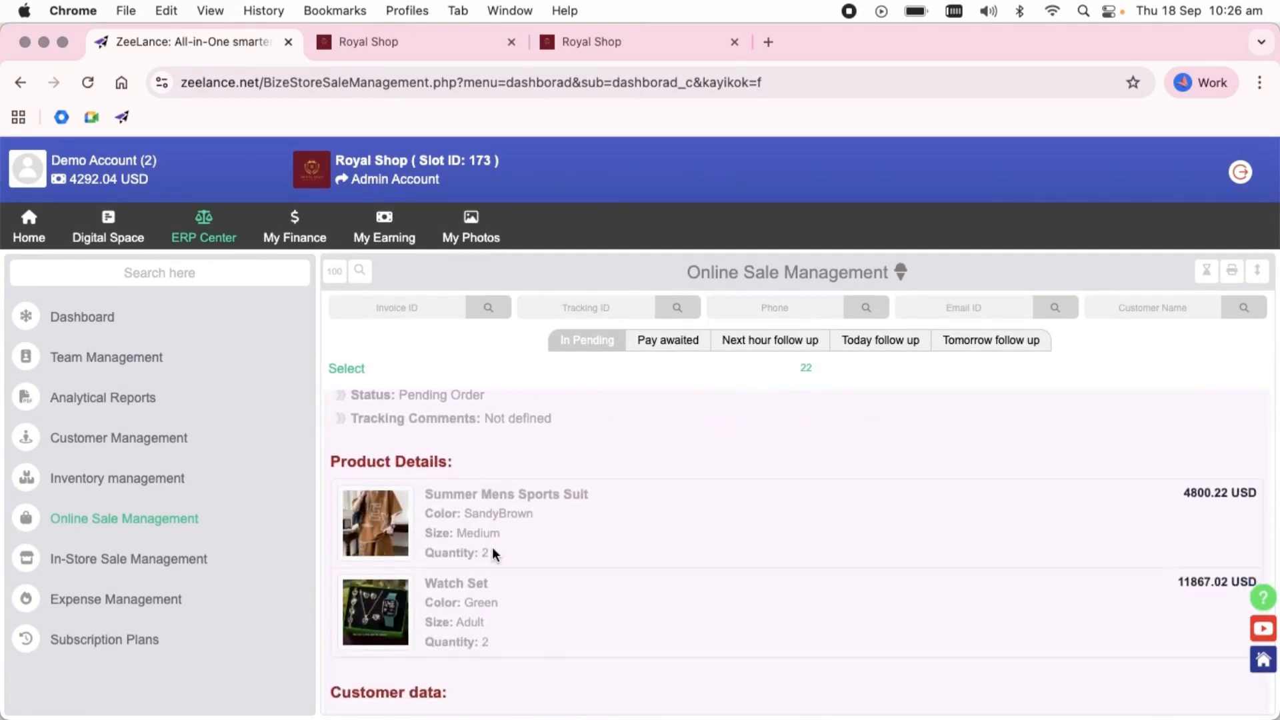
scroll(492, 546, "down", 3)
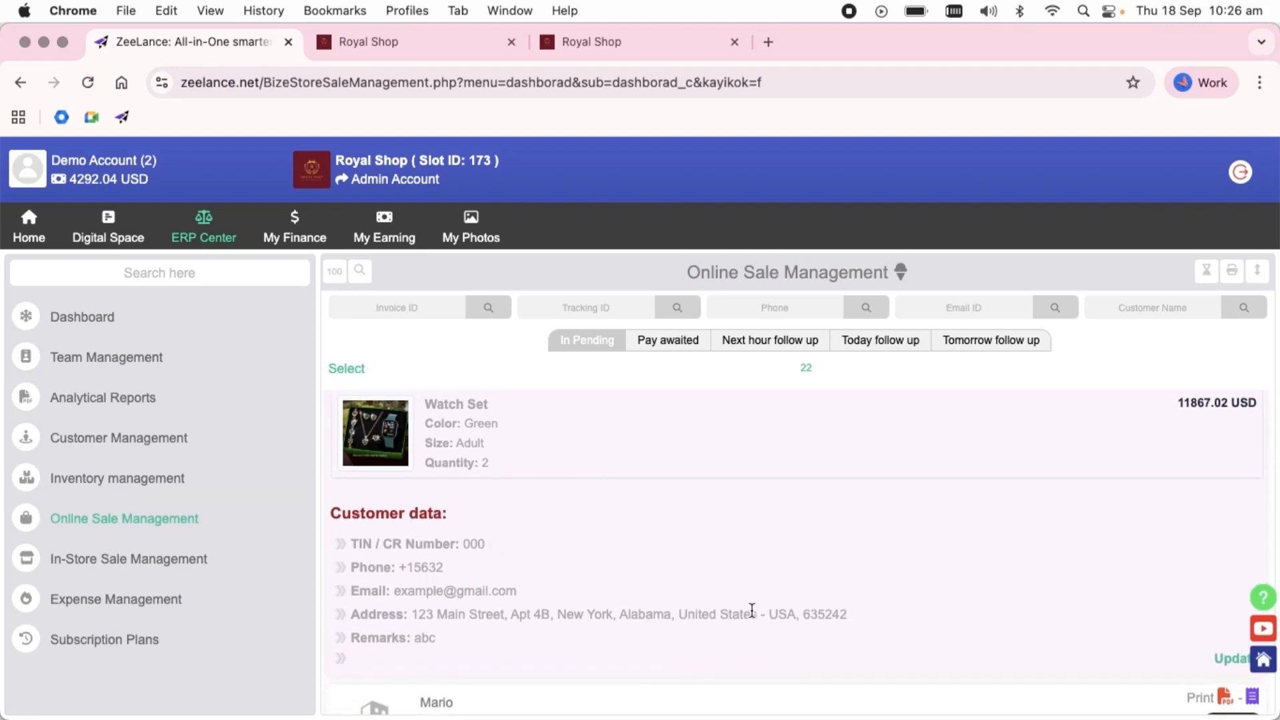
scroll(752, 610, "up", 7)
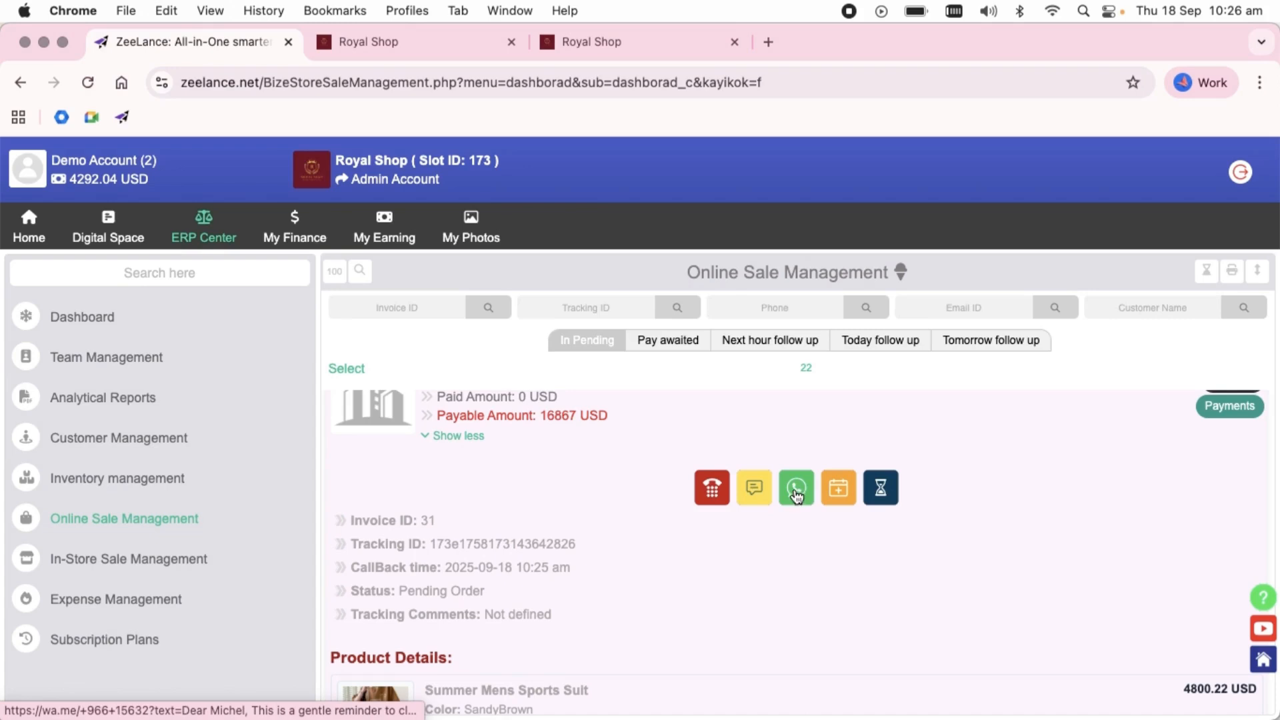
- View the call-back date entry for the newest pending order and close it without setting a date
left_click(838, 491)
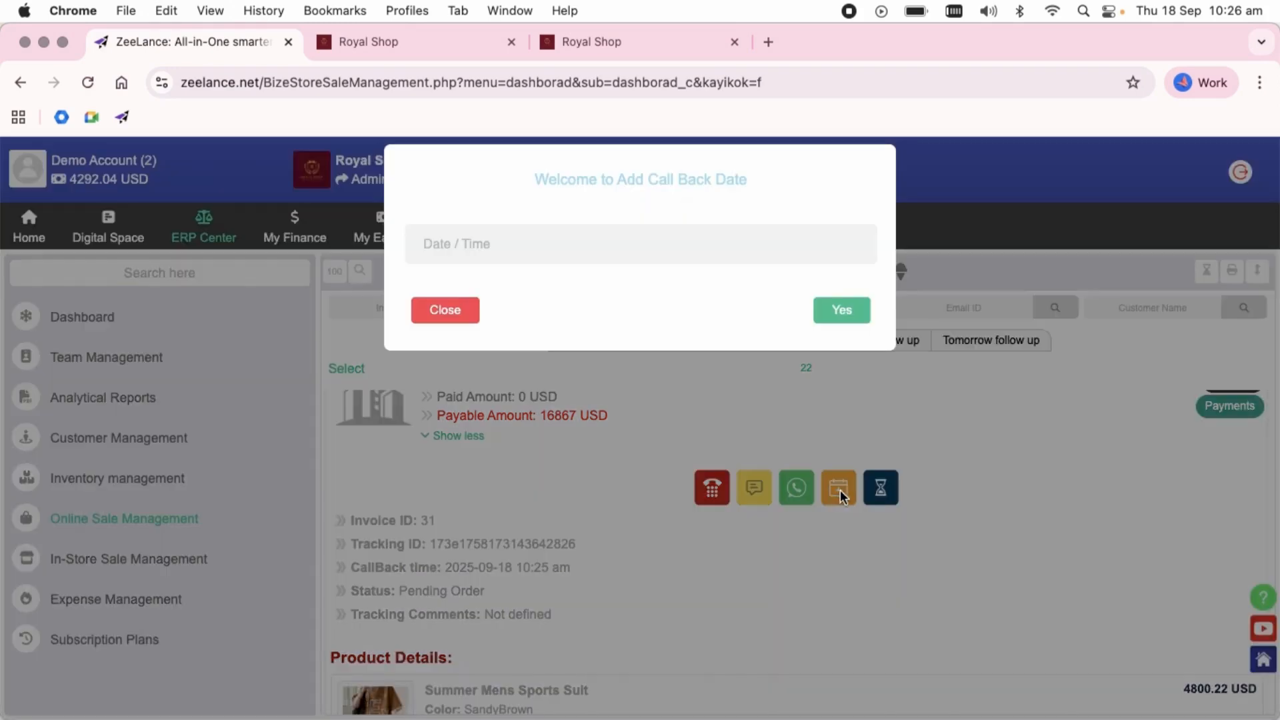
left_click(579, 247)
left_click(556, 210)
left_click(468, 311)
- Try out status options such as Refunded for the order and close the Update Order Status dialog without saving
left_click(869, 480)
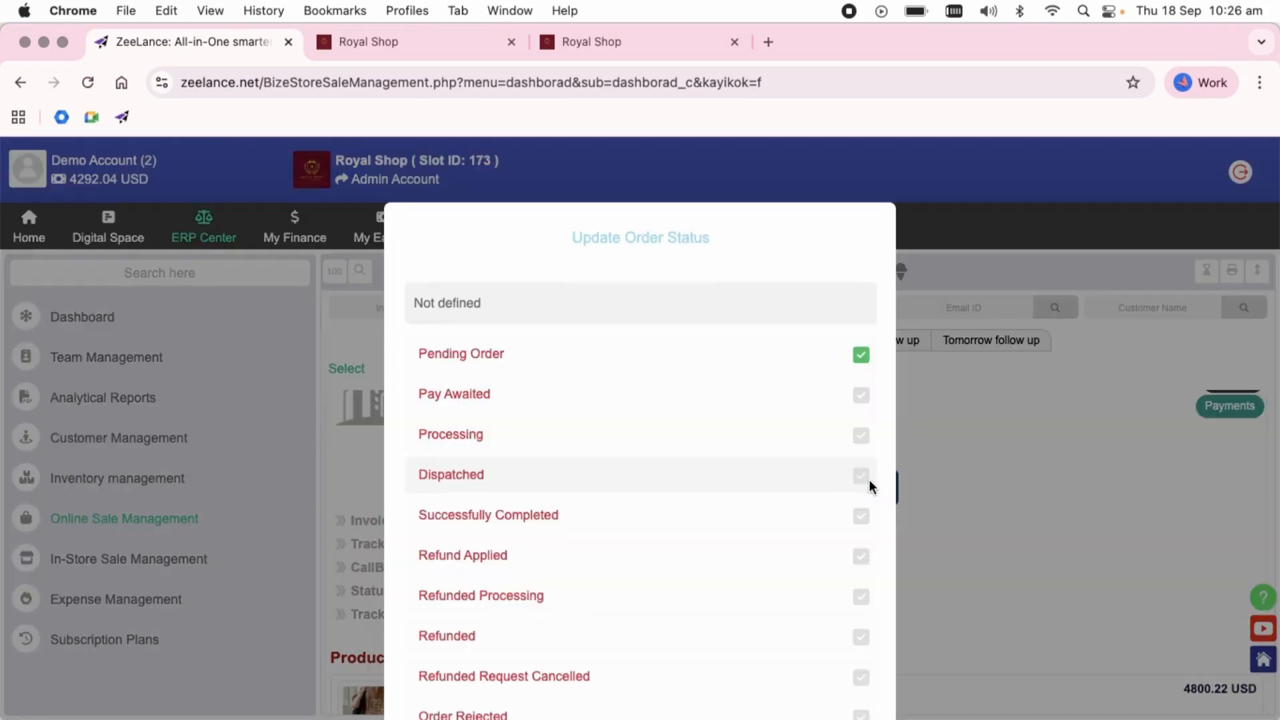
left_click_drag(518, 317, 415, 293)
scroll(702, 433, "down", 2)
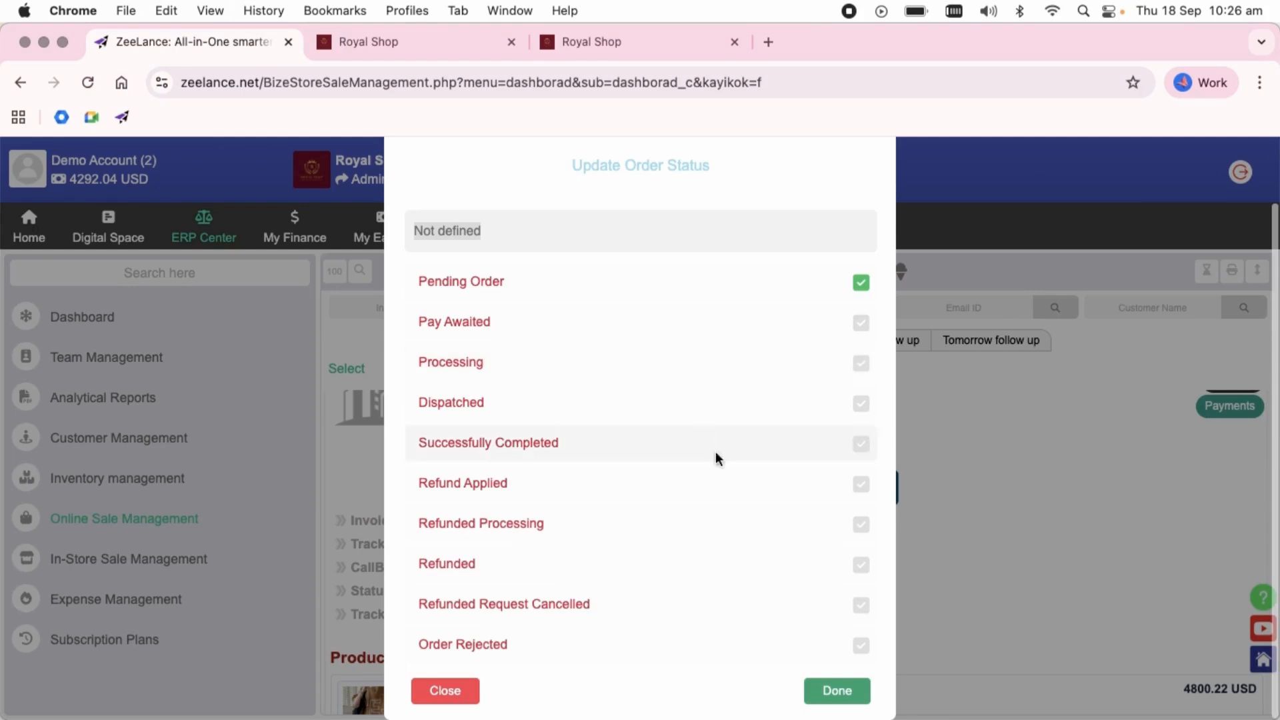
left_click(736, 549)
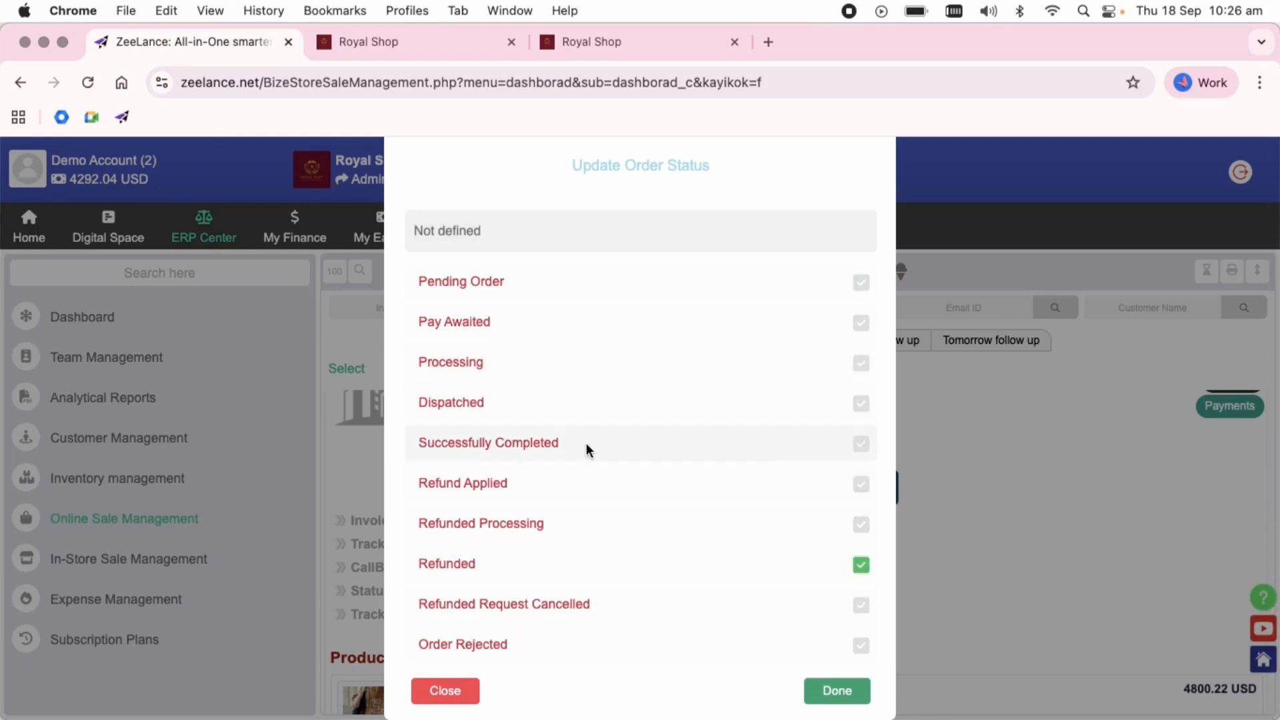
left_click(650, 506)
left_click(608, 411)
left_click(445, 691)
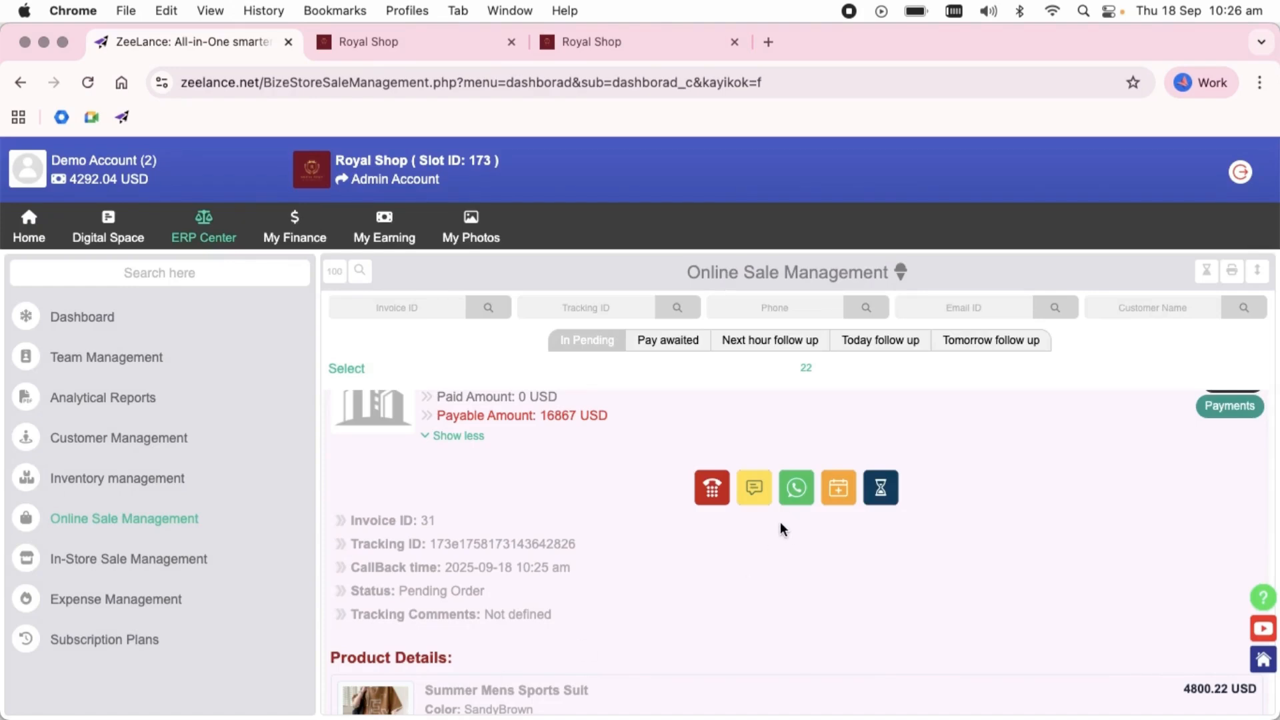
- Open the newest order's product list, look at the size choices for the Summer Mens Sports Suit and submit the order
scroll(866, 500, "up", 1)
left_click(1234, 441)
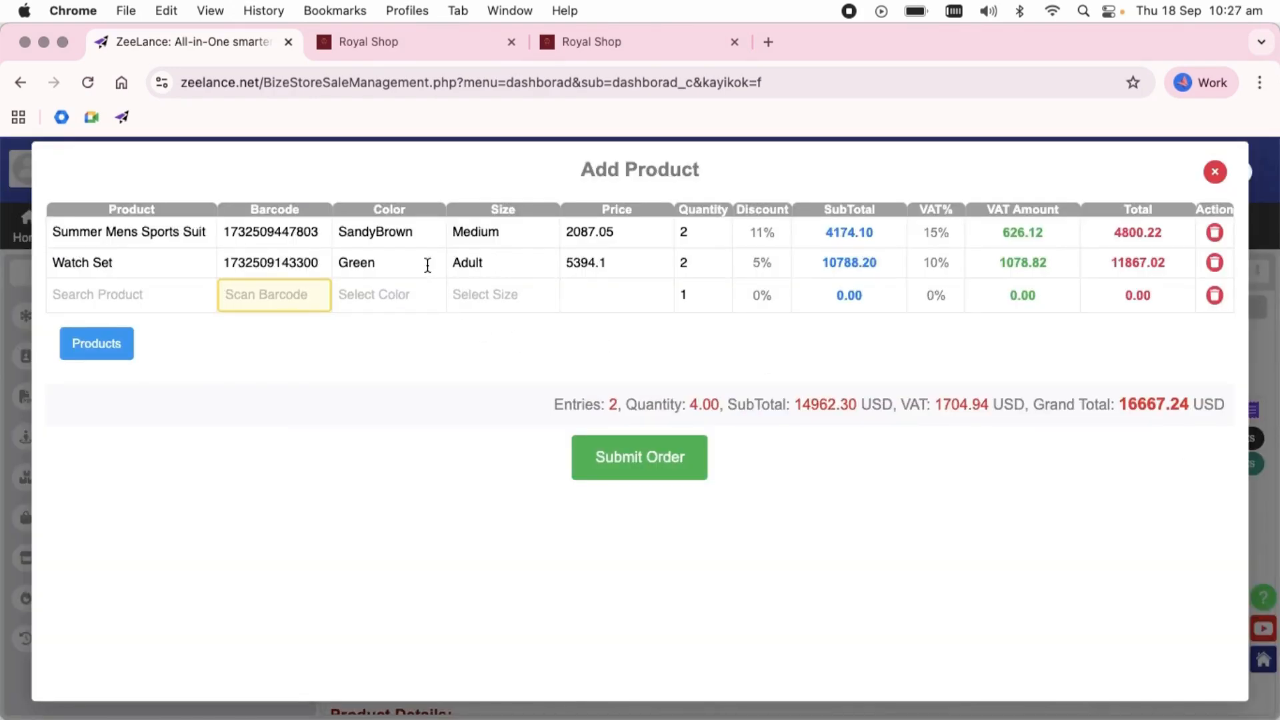
left_click(400, 260)
left_click(518, 430)
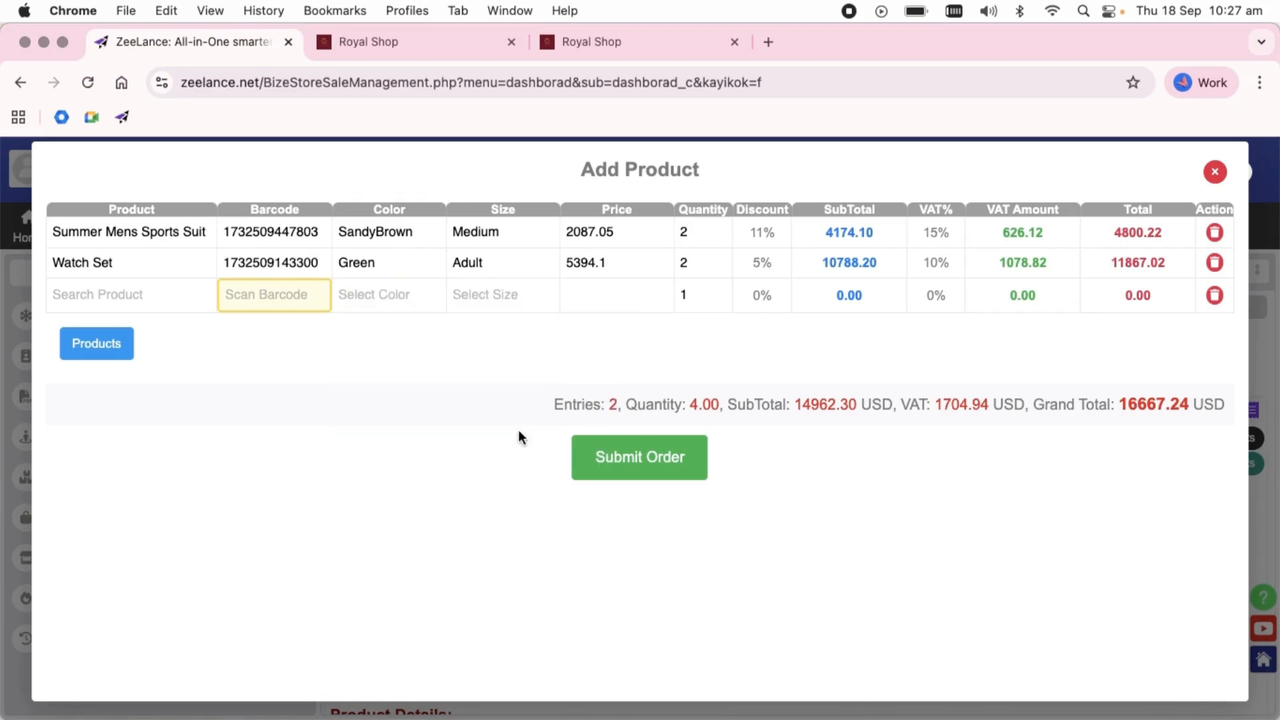
left_click(508, 264)
left_click(505, 239)
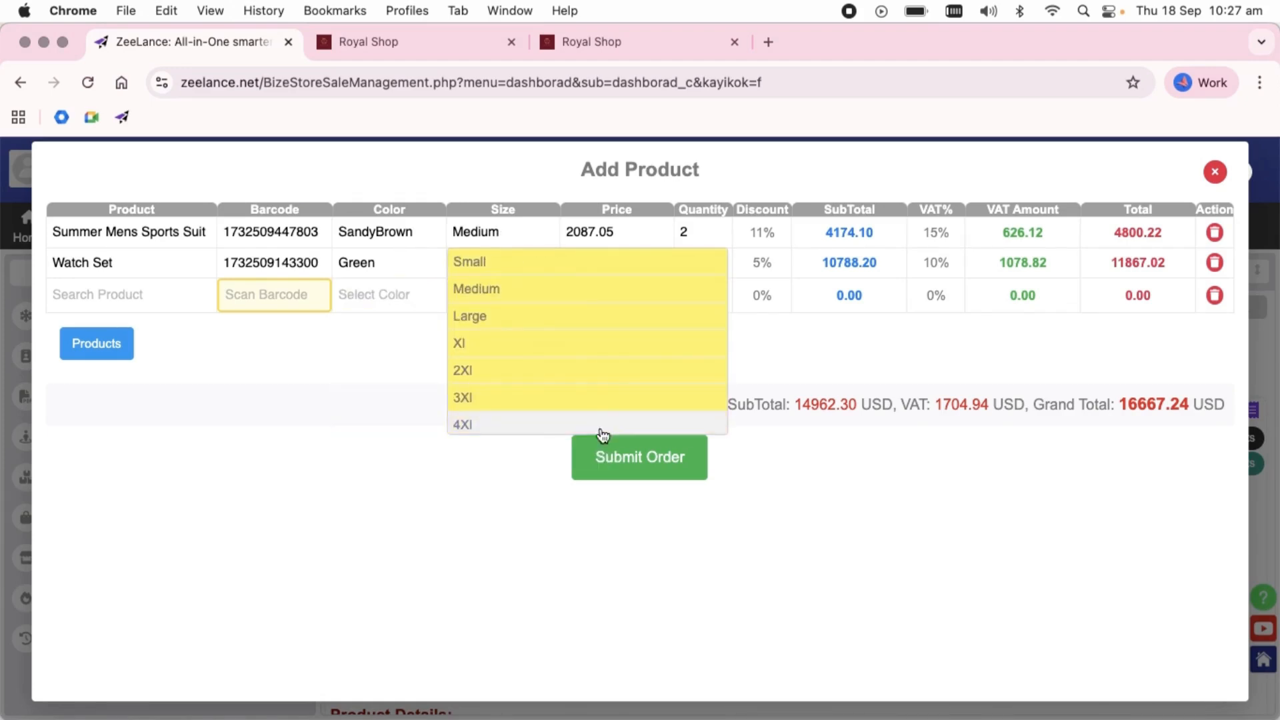
left_click(640, 459)
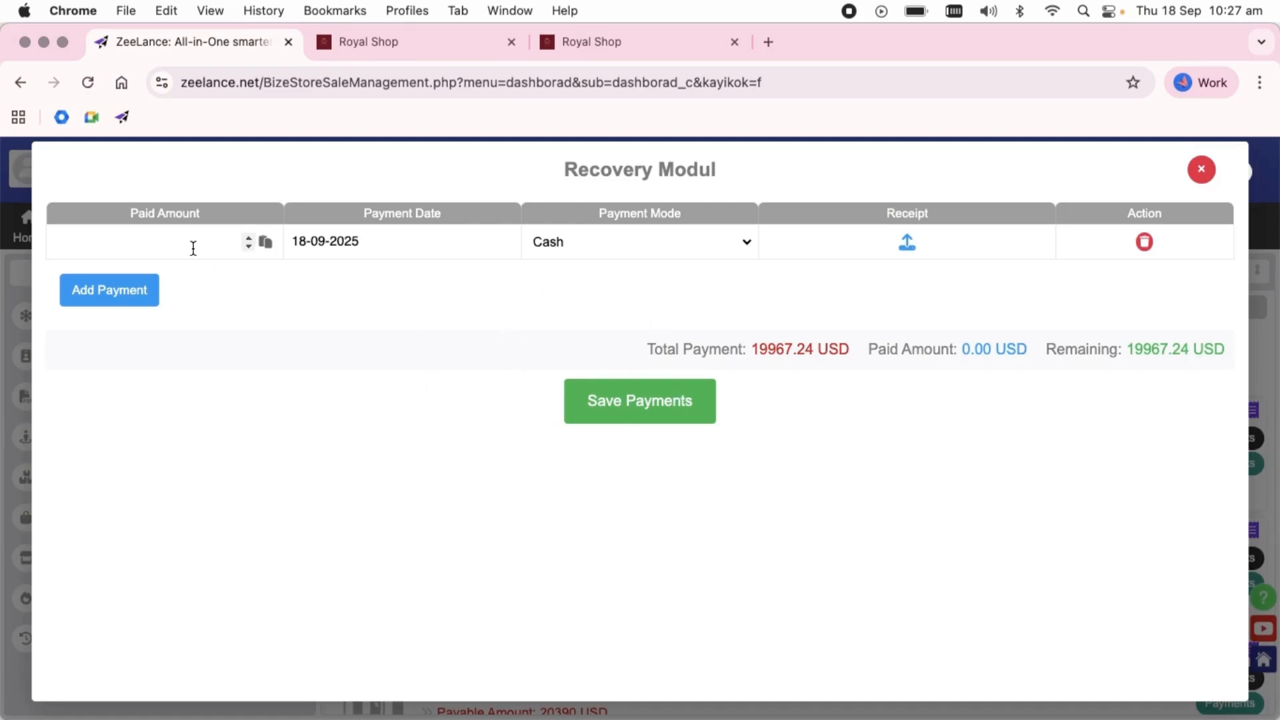
- Try a paid amount of 432 in the newest order's payments, clear it and save the payments with no amount
type("432")
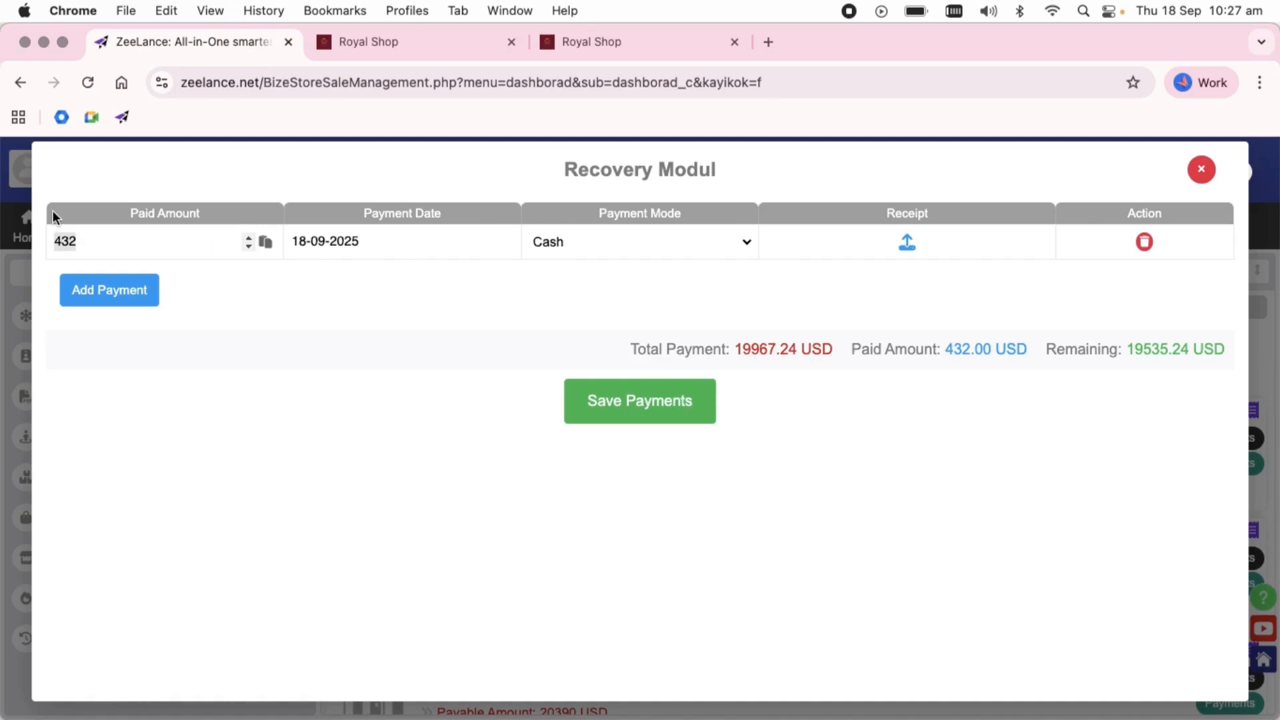
key("BackSpace")
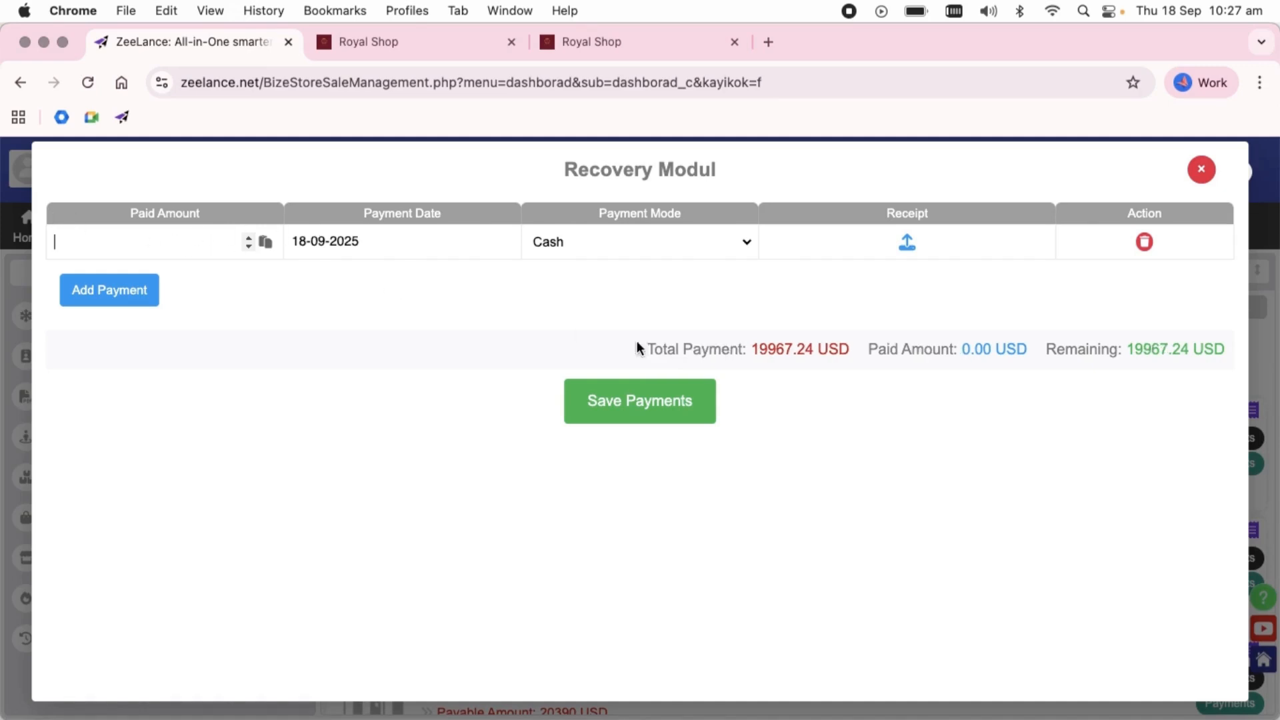
left_click(657, 413)
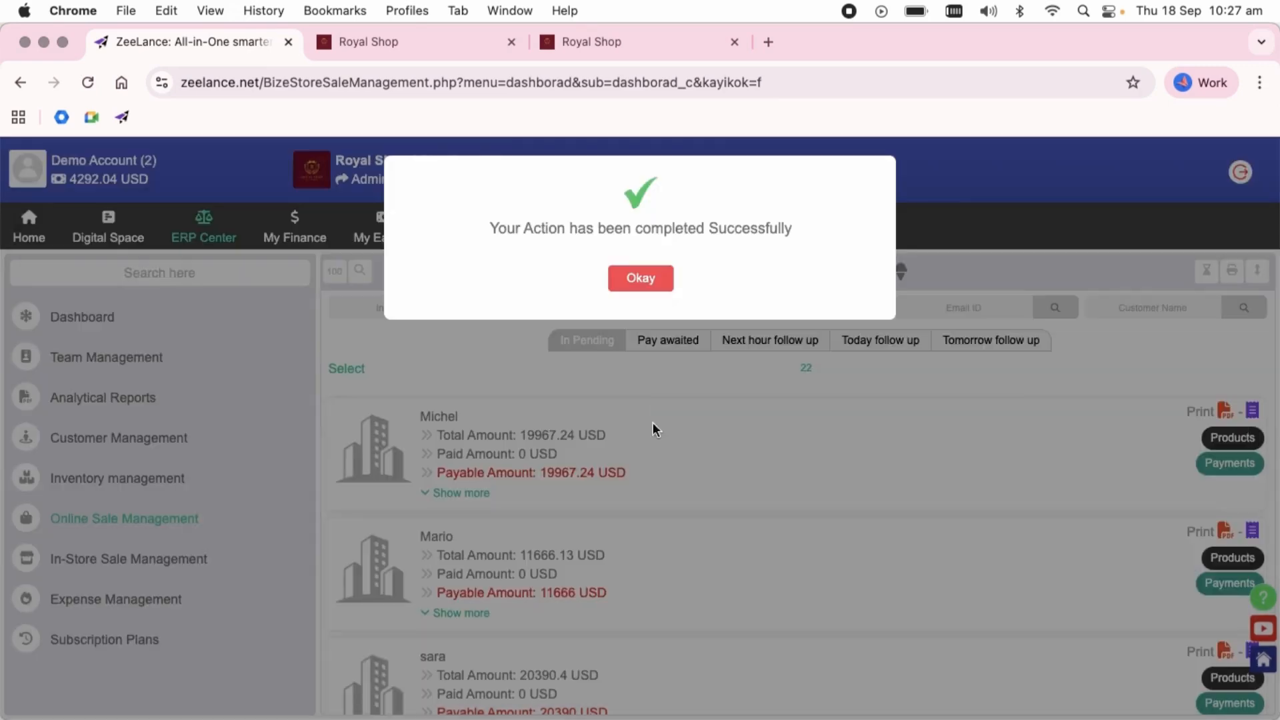
left_click(640, 278)
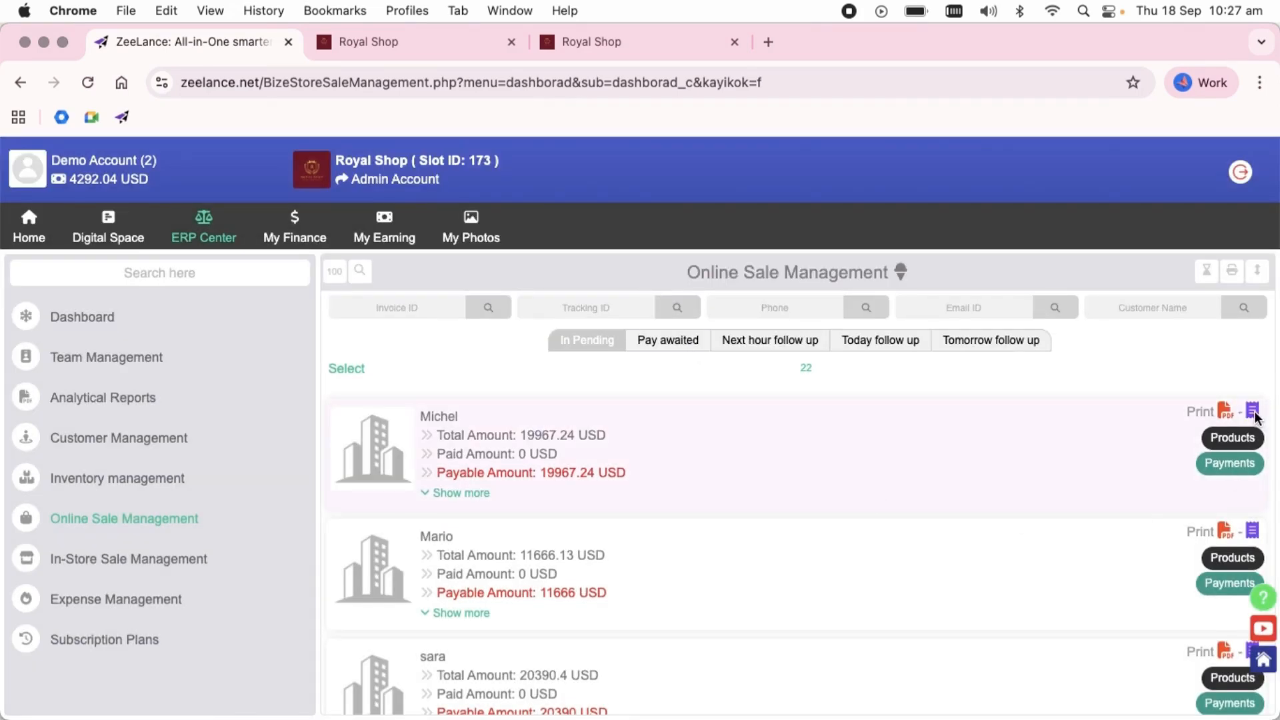
- View the newest order's thermal shipping label and PDF sale invoice, and return to the Online Sale Management page
left_click(1253, 412)
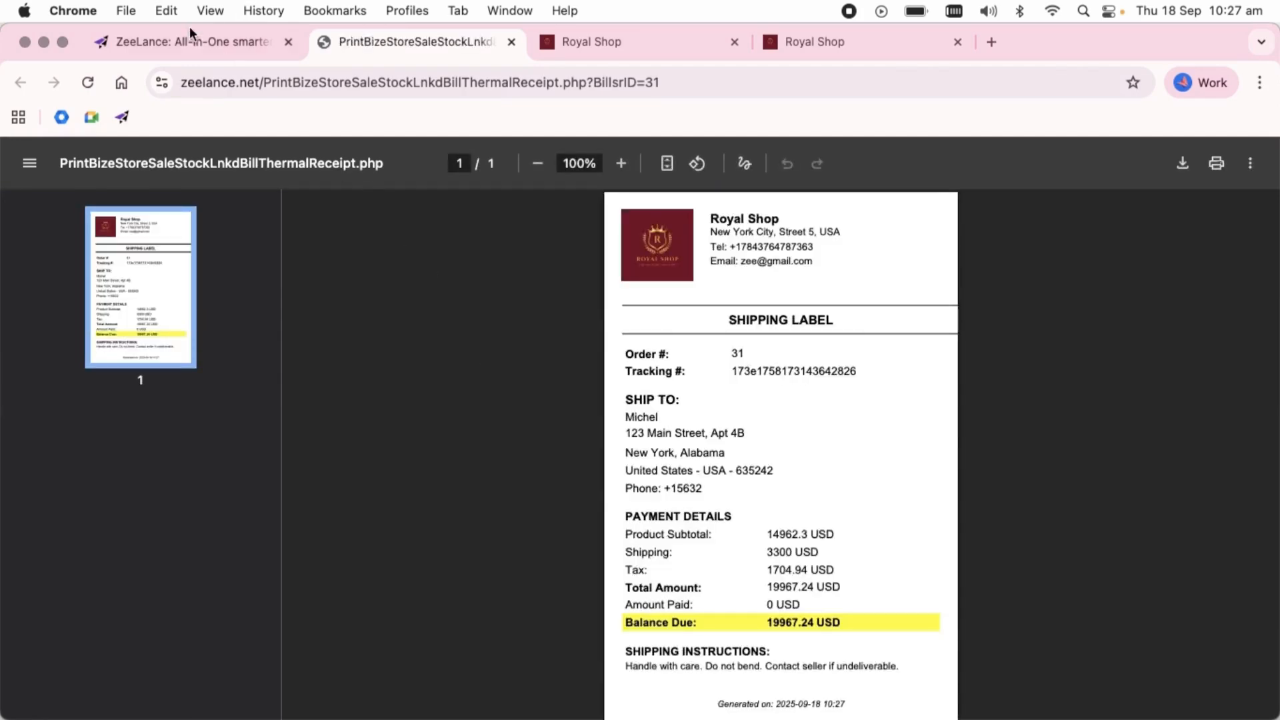
left_click(189, 42)
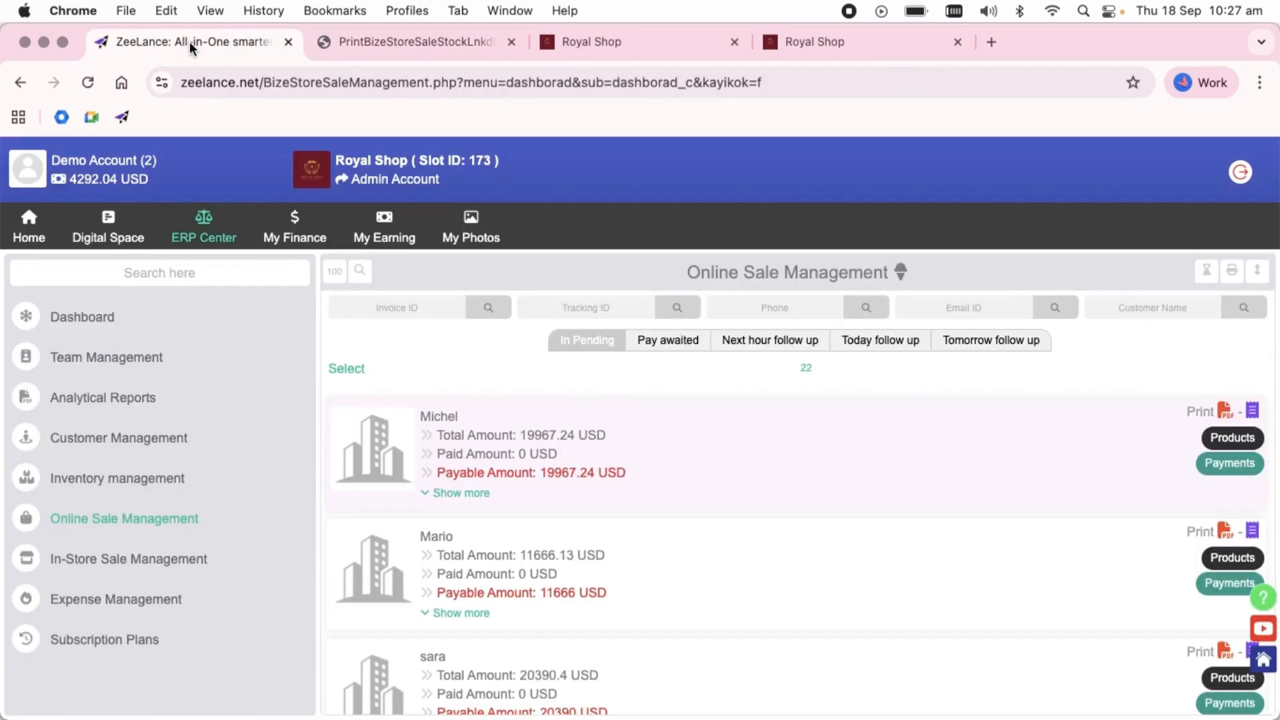
left_click(1225, 408)
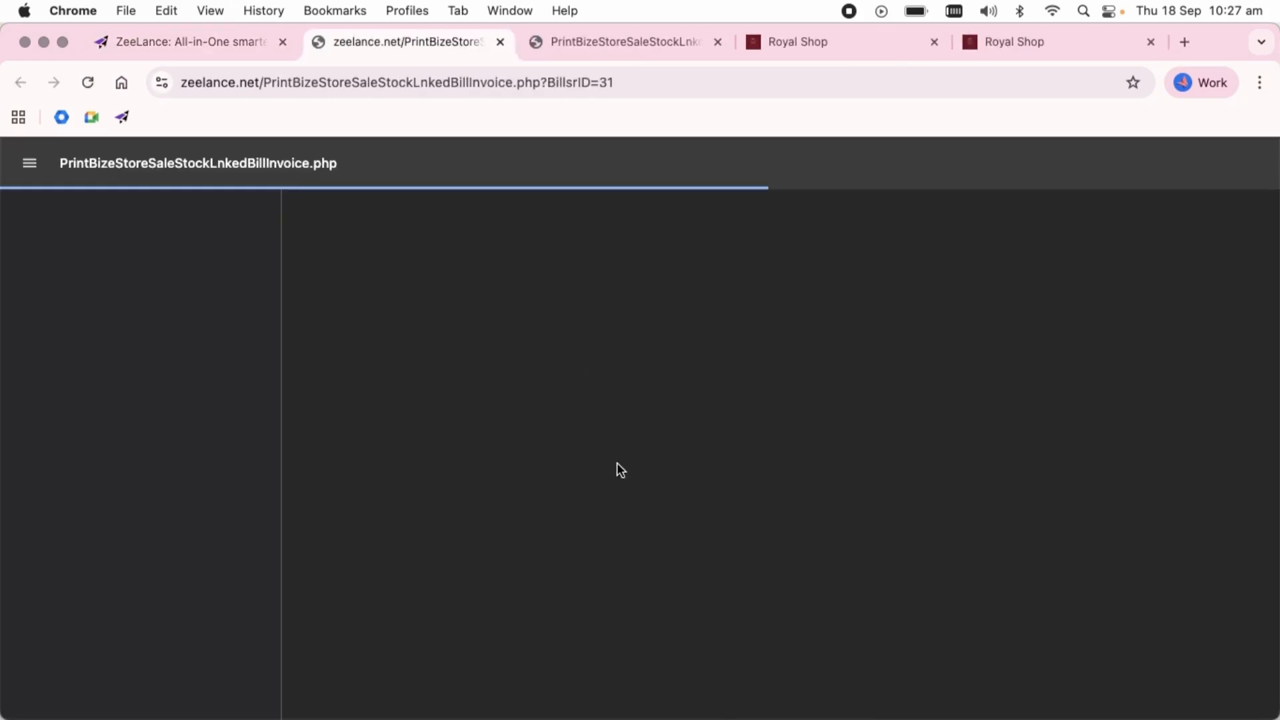
scroll(617, 463, "down", 3)
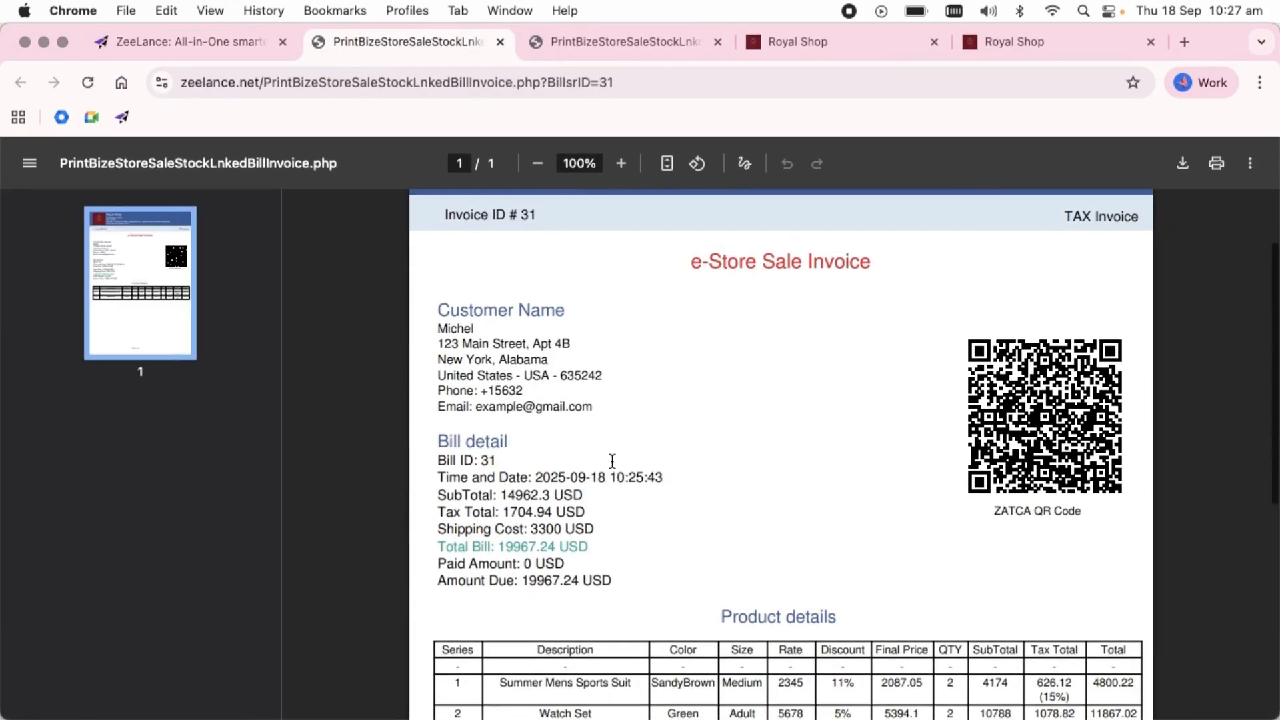
scroll(613, 460, "down", 2)
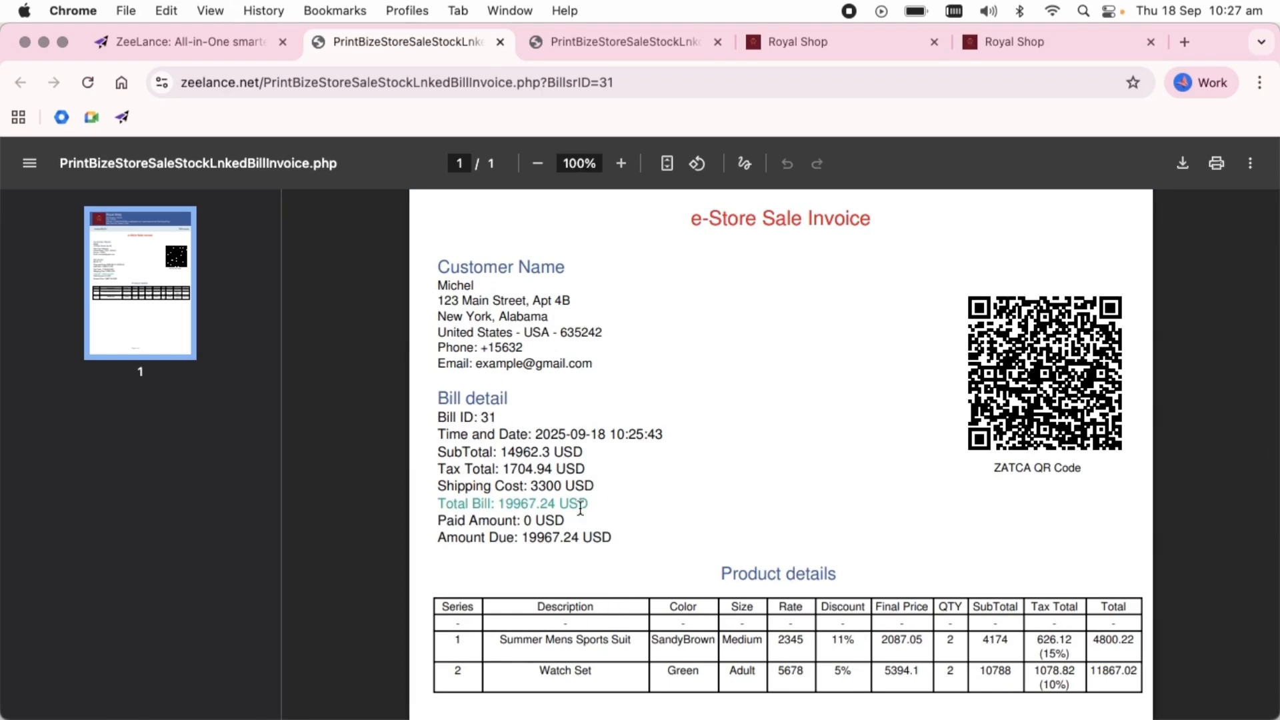
left_click(232, 45)
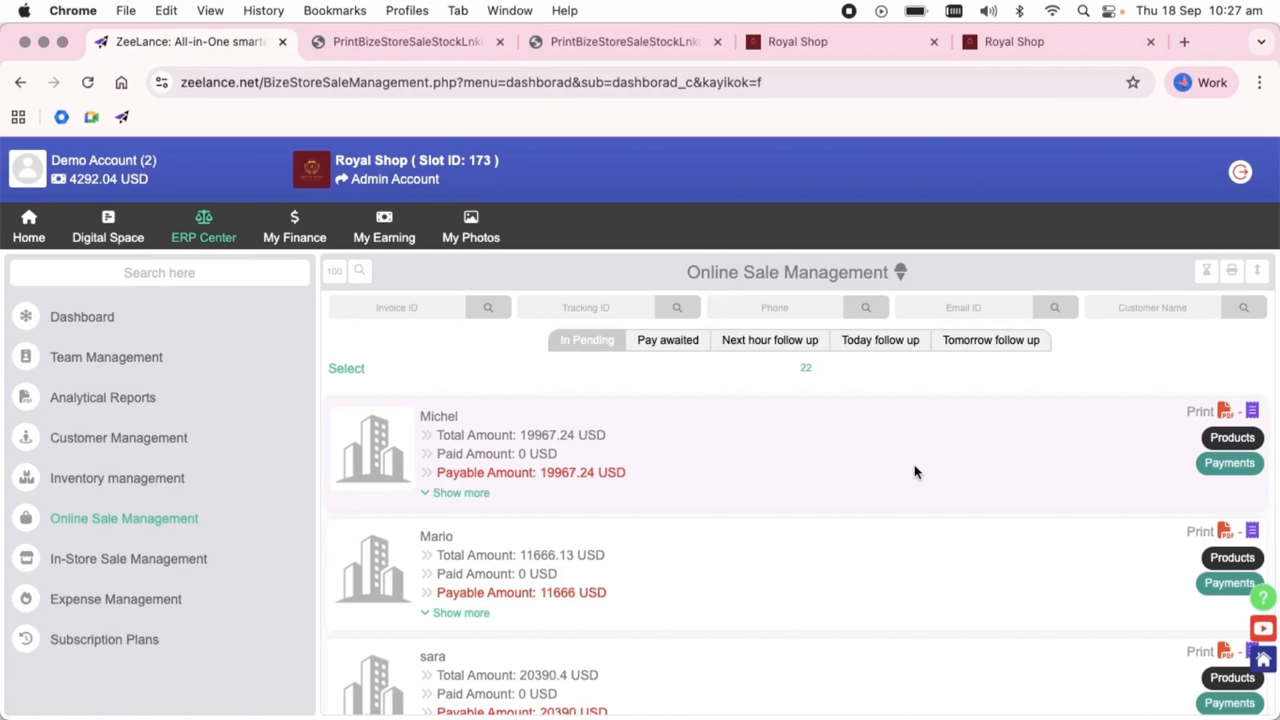
left_click(1232, 272)
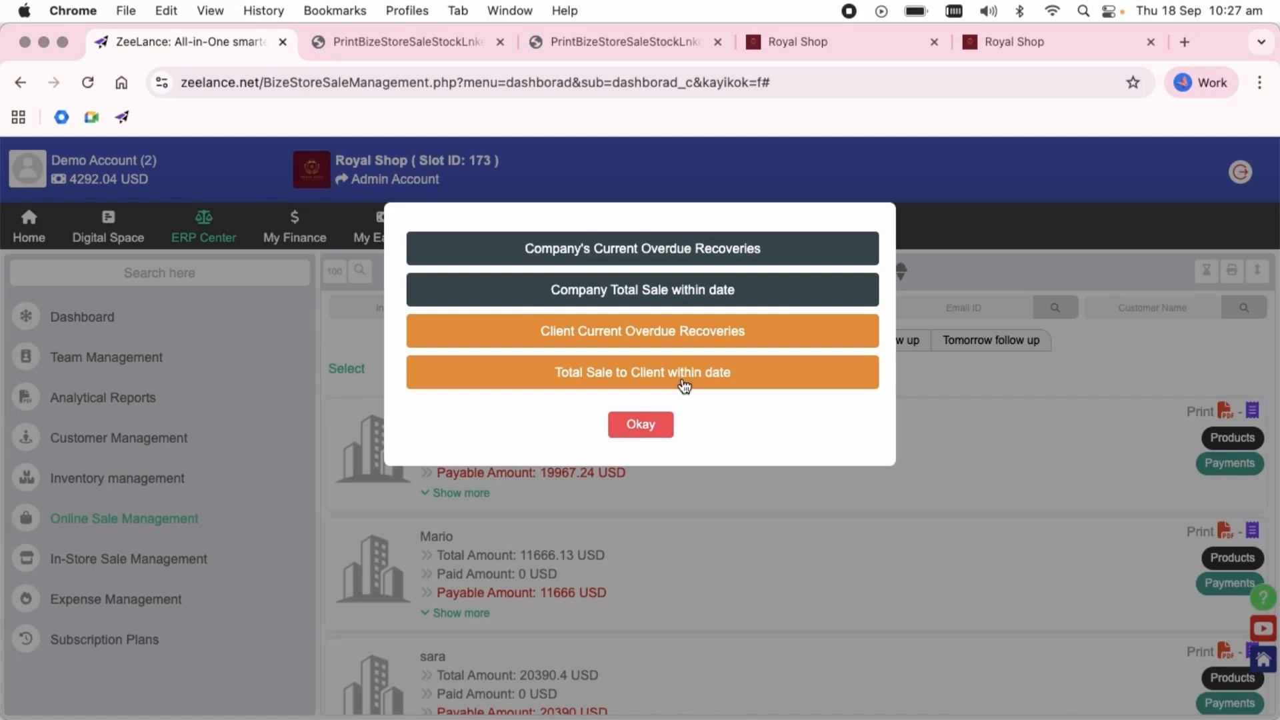
left_click(646, 300)
left_click(490, 302)
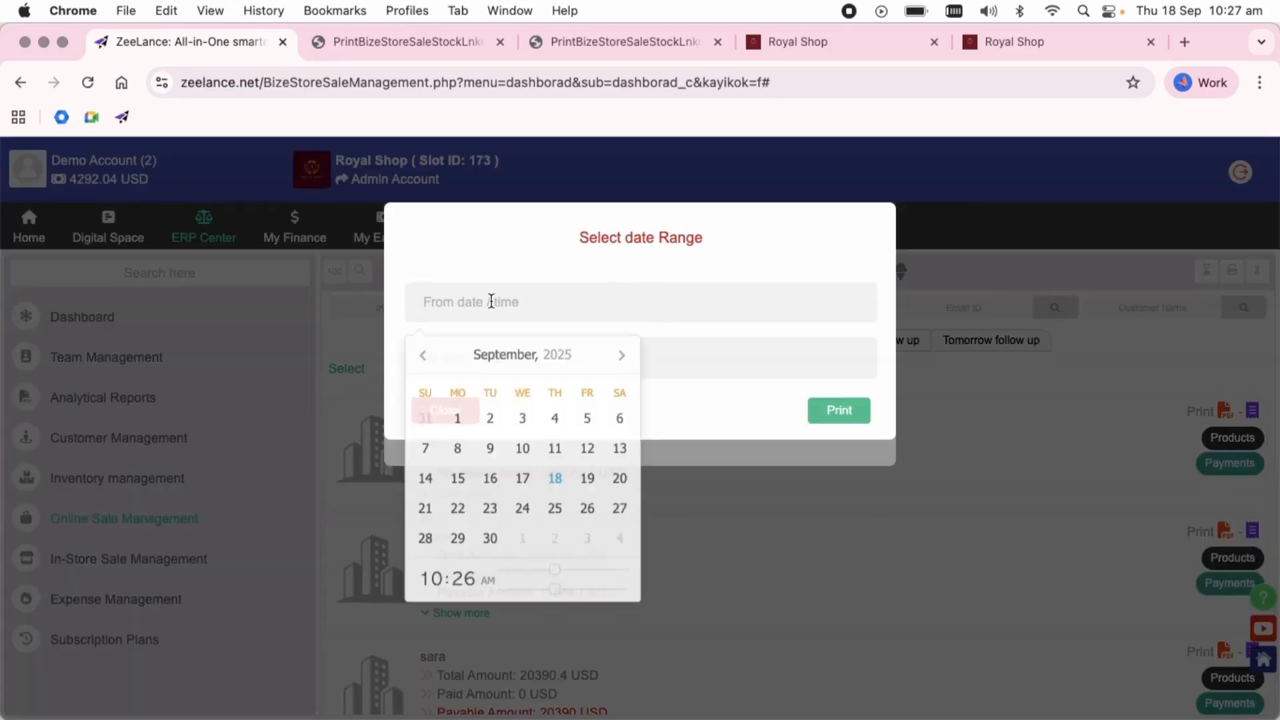
left_click(424, 354)
left_click(587, 416)
left_click_drag(556, 598, 501, 618)
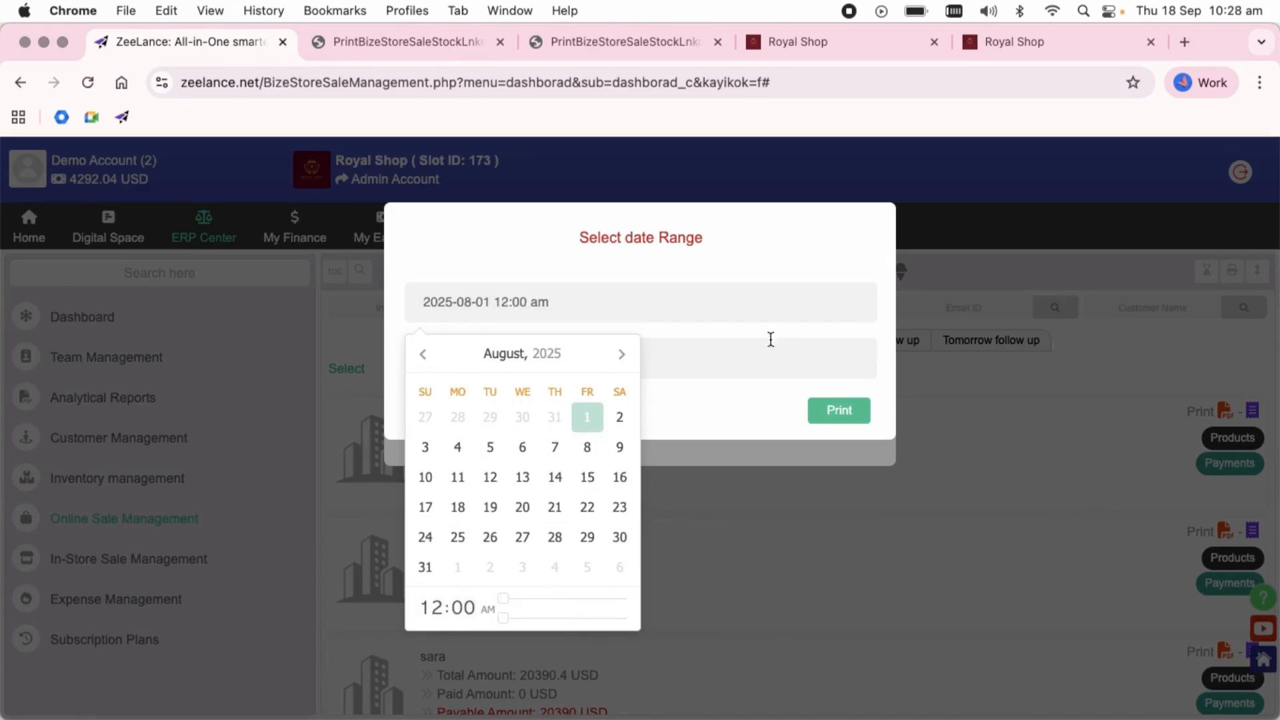
left_click(764, 347)
left_click(424, 410)
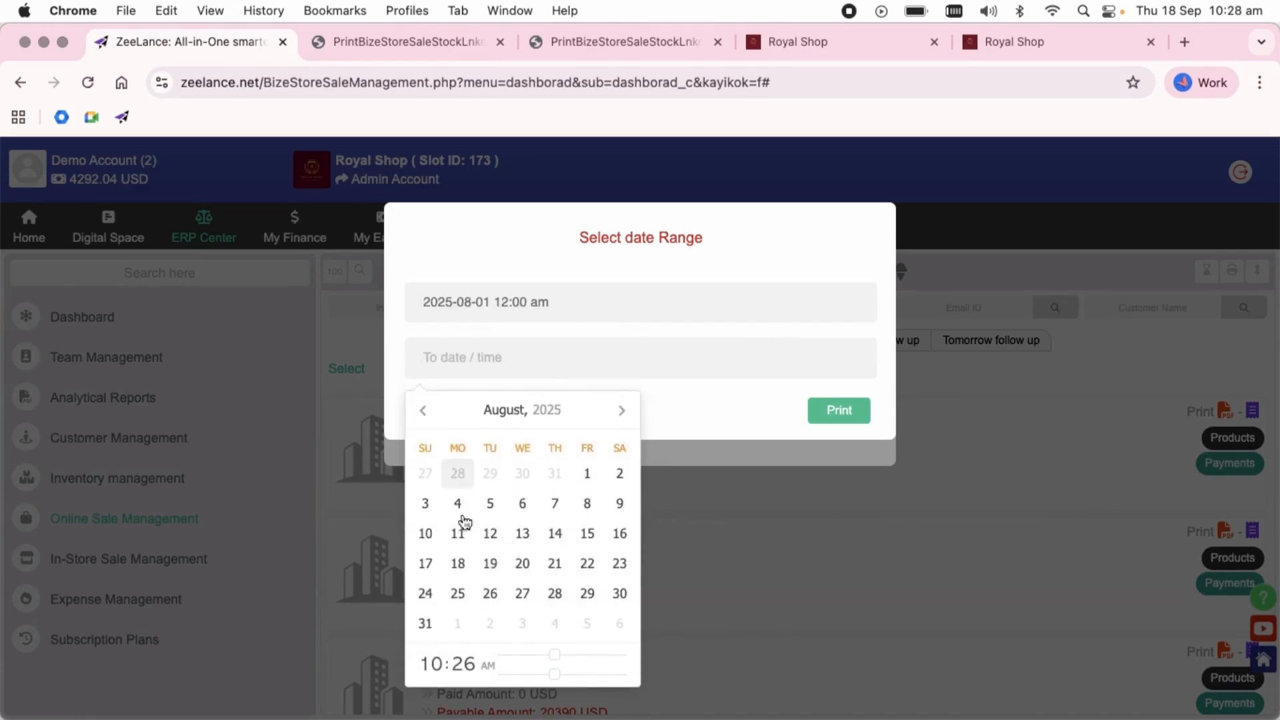
left_click(428, 628)
left_click_drag(554, 653, 720, 675)
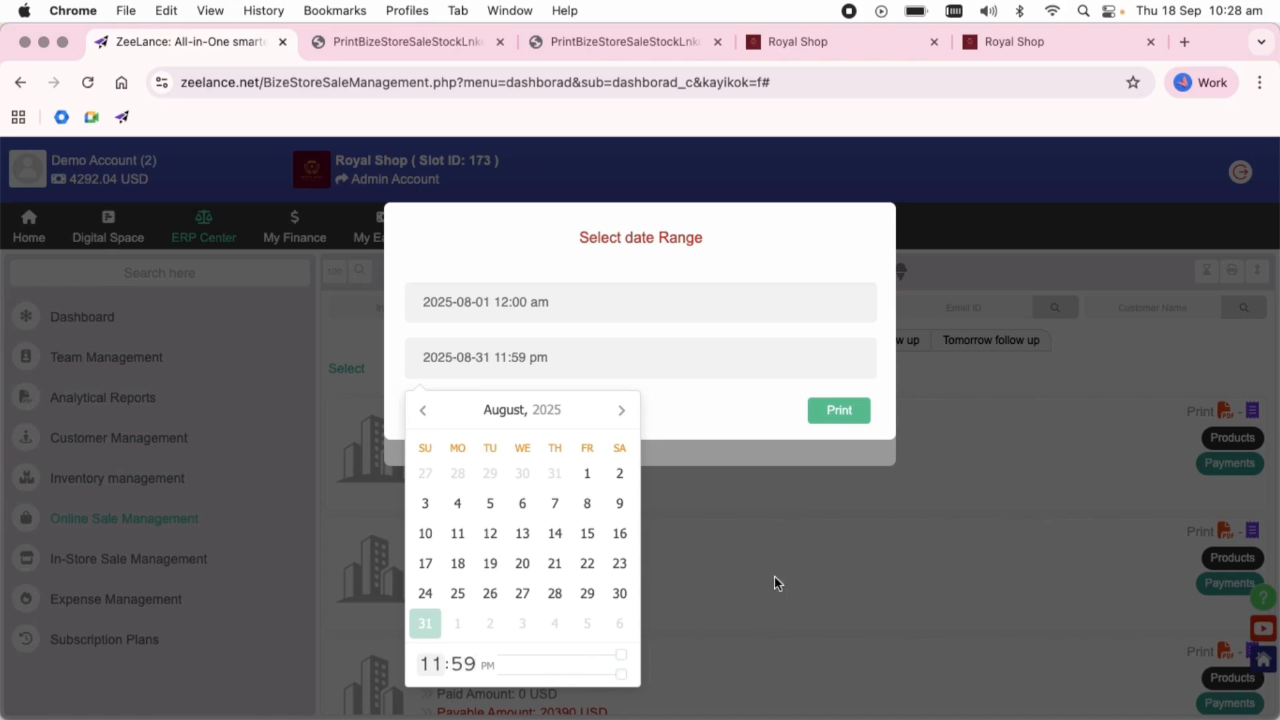
left_click(839, 411)
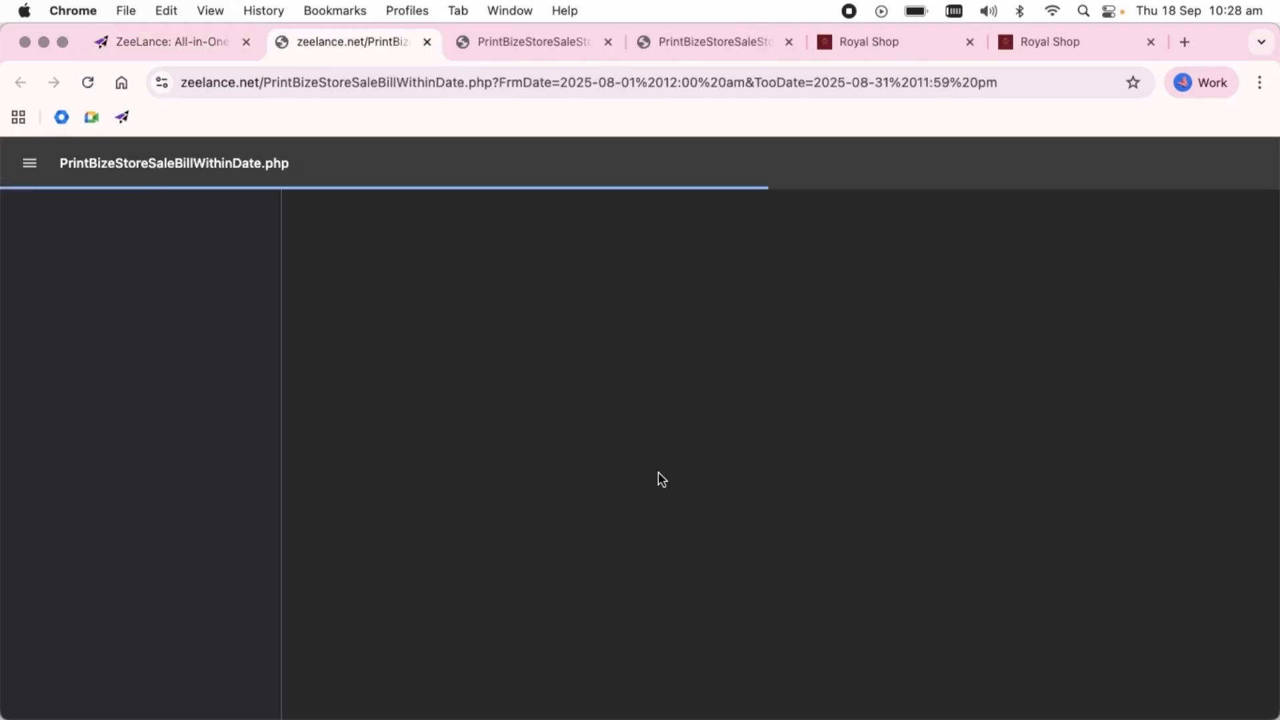
- Review the August e-Store sales report's taxation and order details, and highlight its Amount section
scroll(745, 490, "down", 1)
scroll(747, 489, "down", 3)
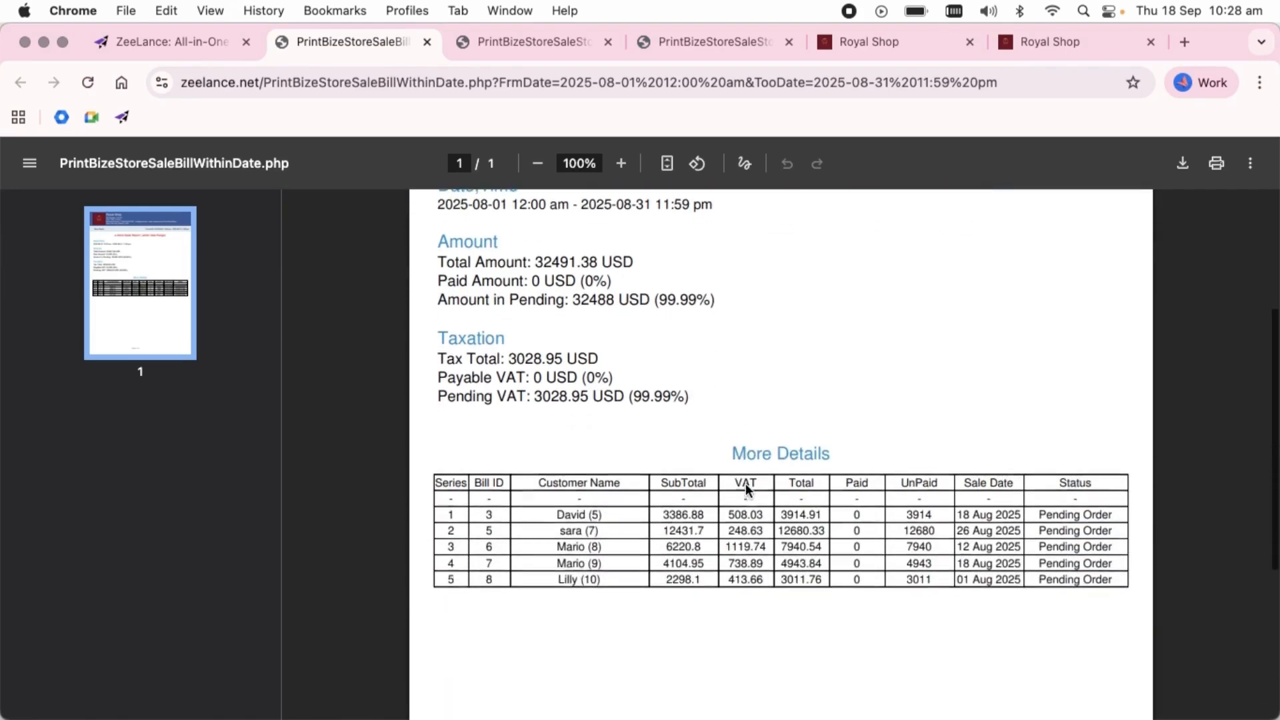
left_click_drag(437, 229, 737, 291)
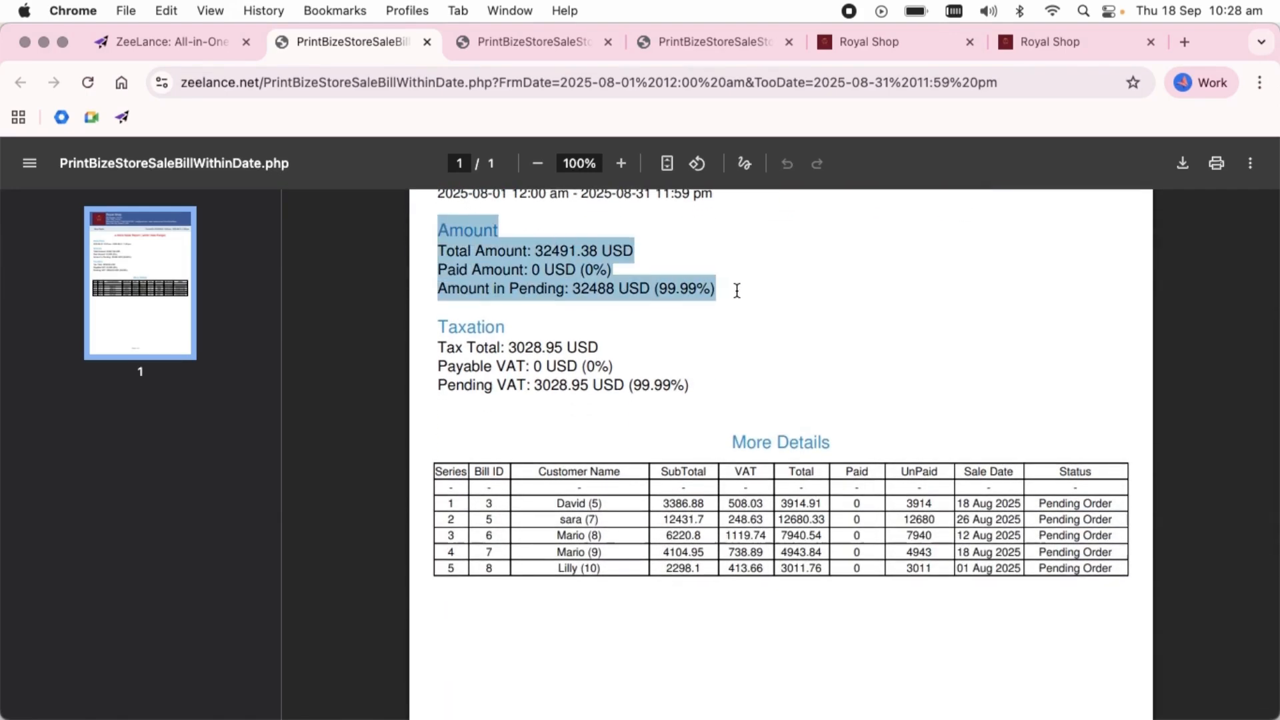
scroll(737, 290, "up", 3)
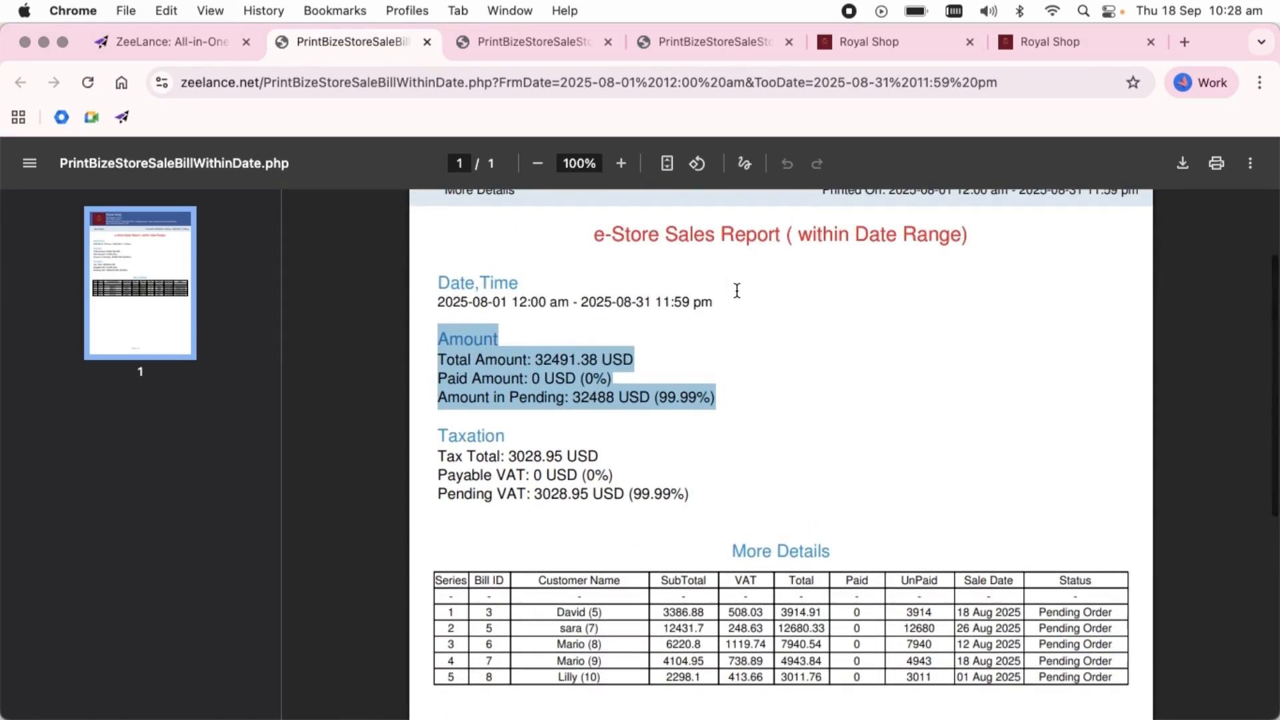